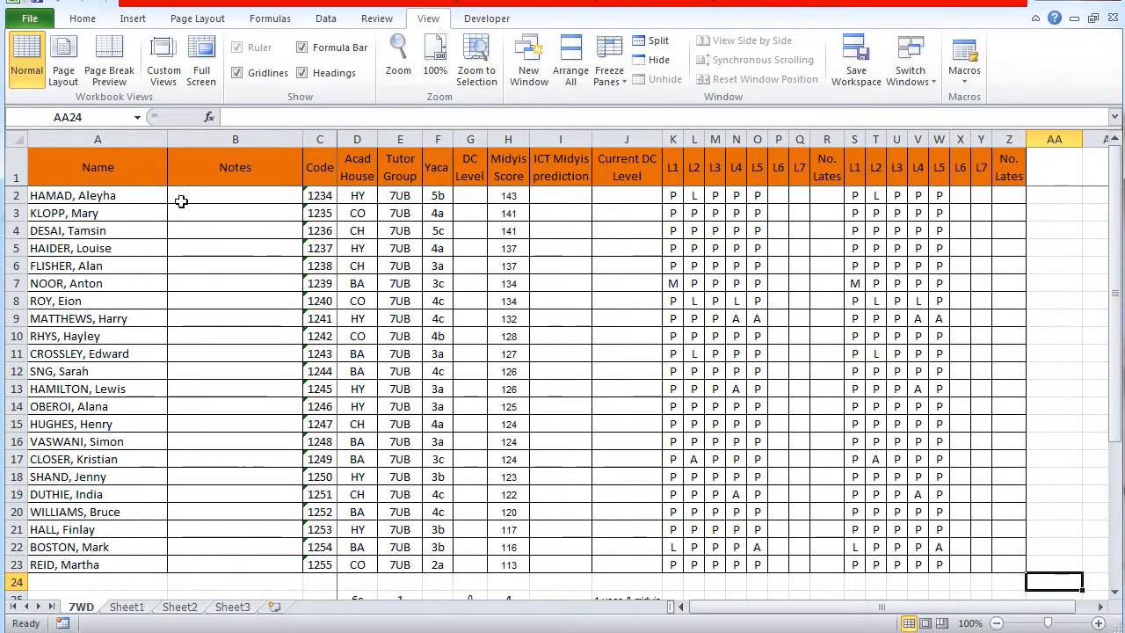
Examine the extent of the class table A1:Z23, with and without its header row, and the values in the Midyis Score column
click(102, 166)
drag(102, 166, 1002, 555)
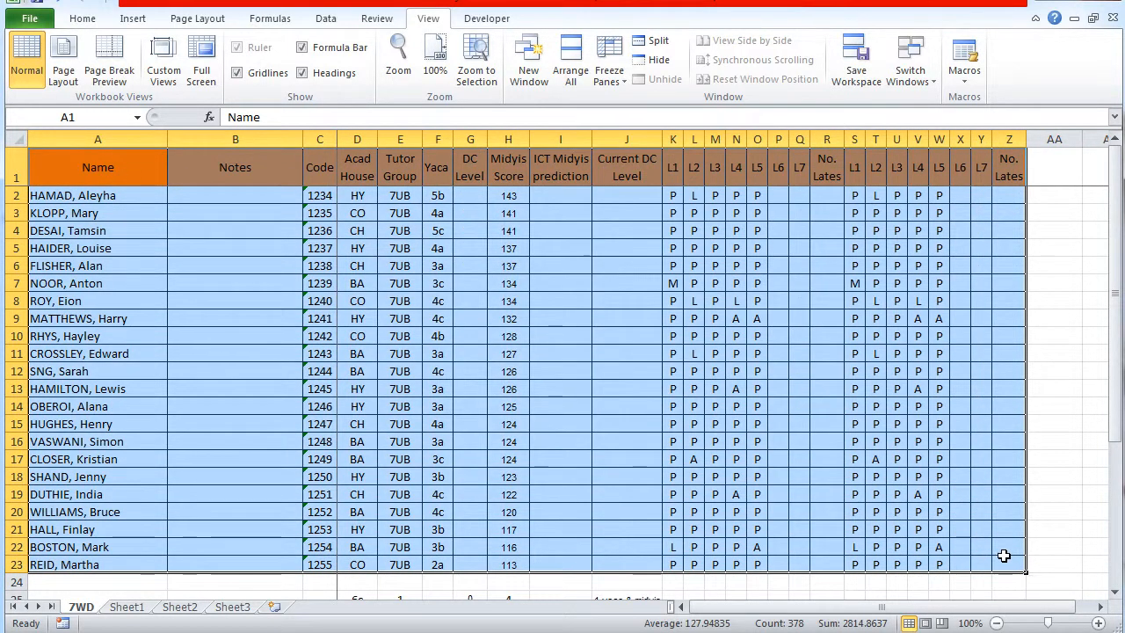
click(1041, 588)
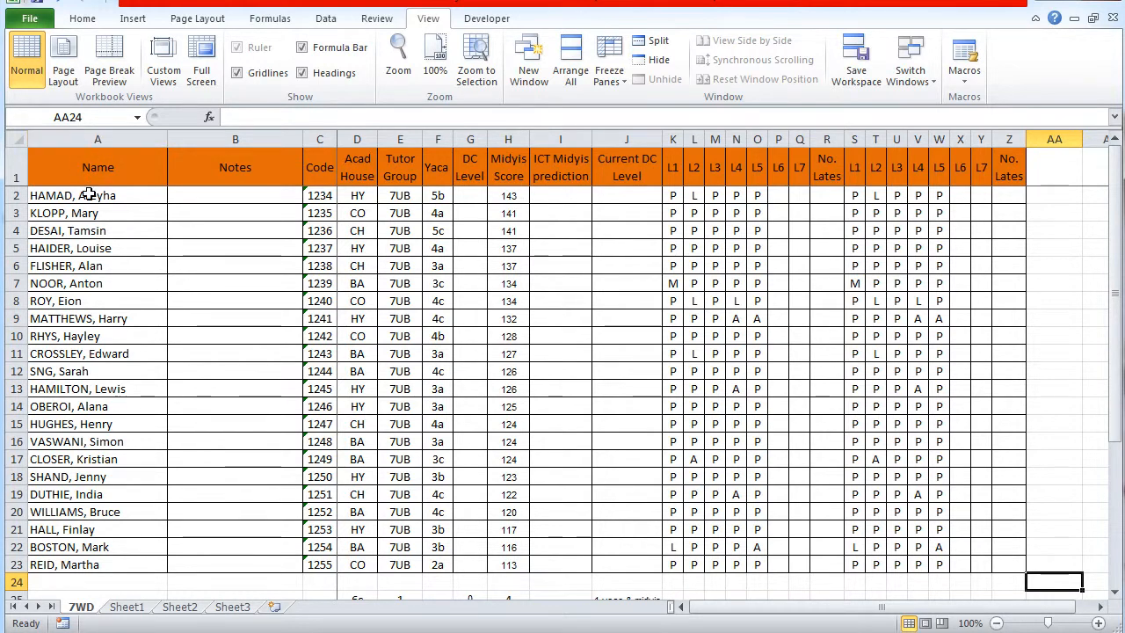
drag(91, 190, 1004, 563)
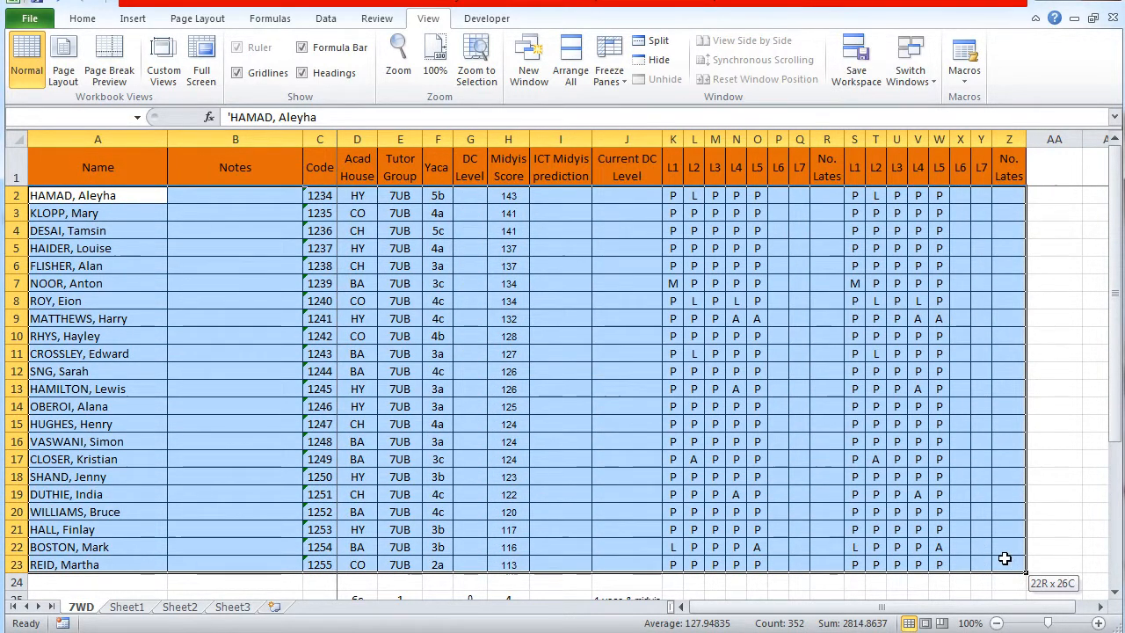
click(64, 196)
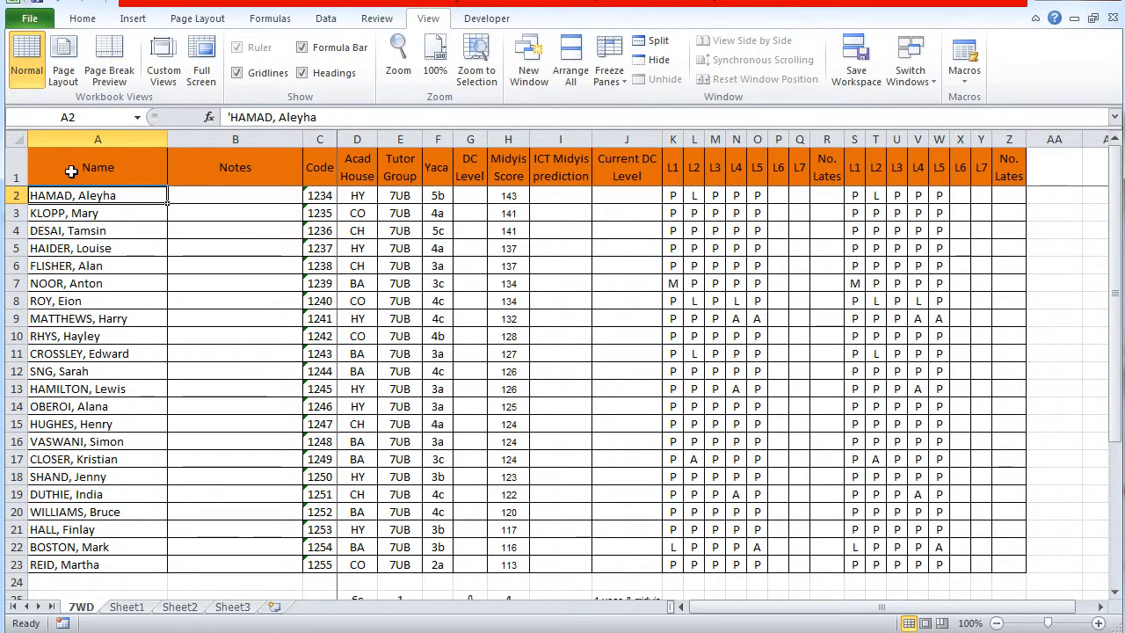
click(512, 165)
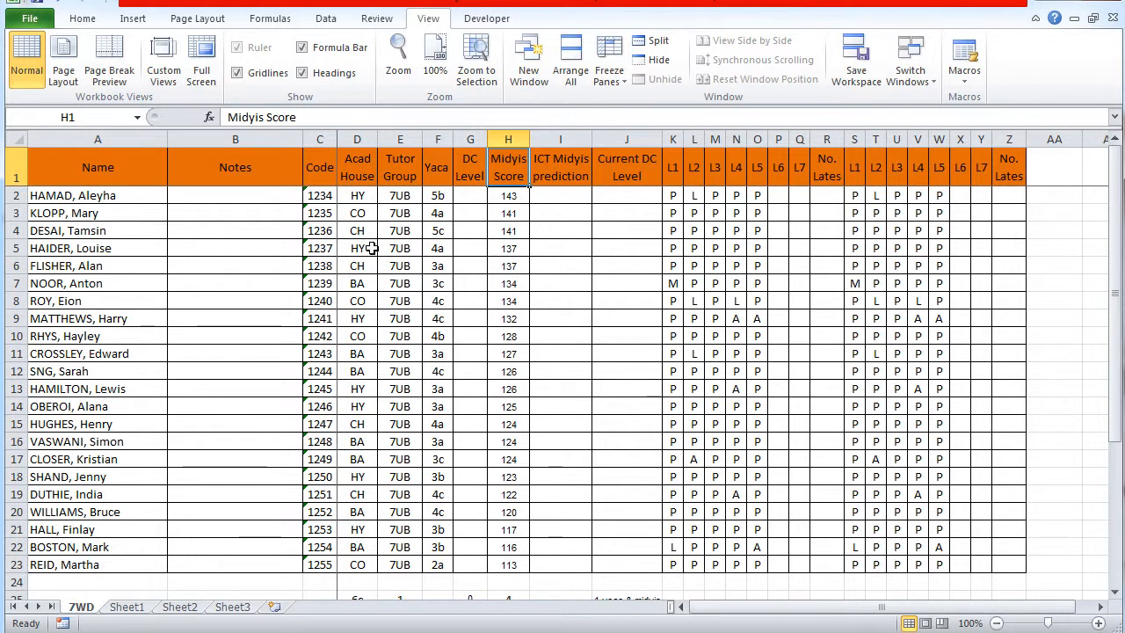
click(516, 197)
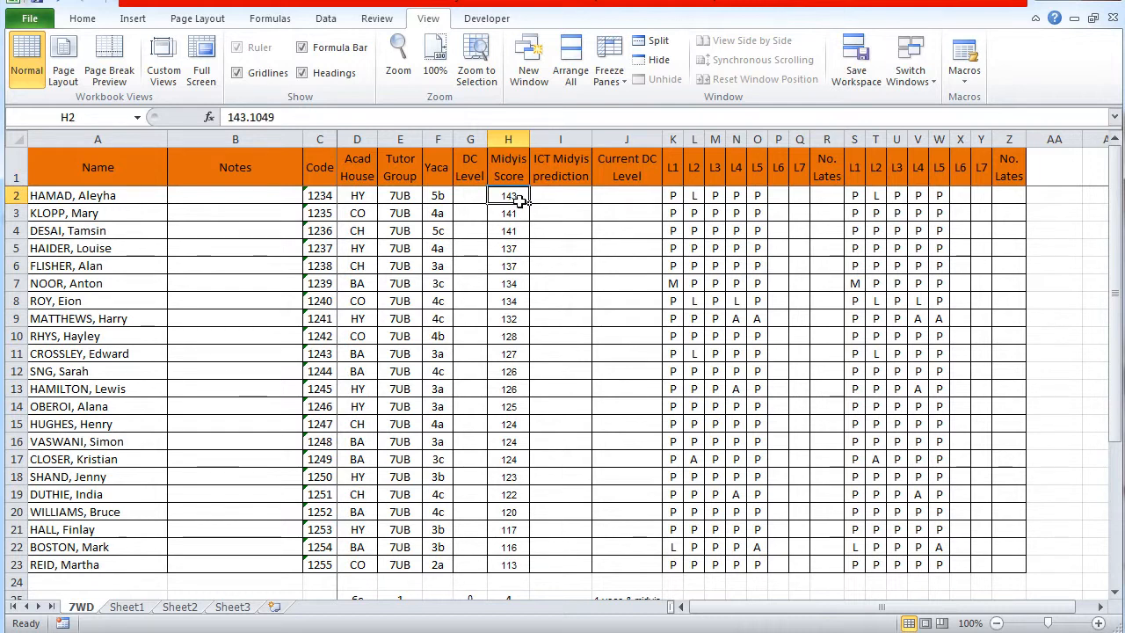
drag(517, 195, 519, 559)
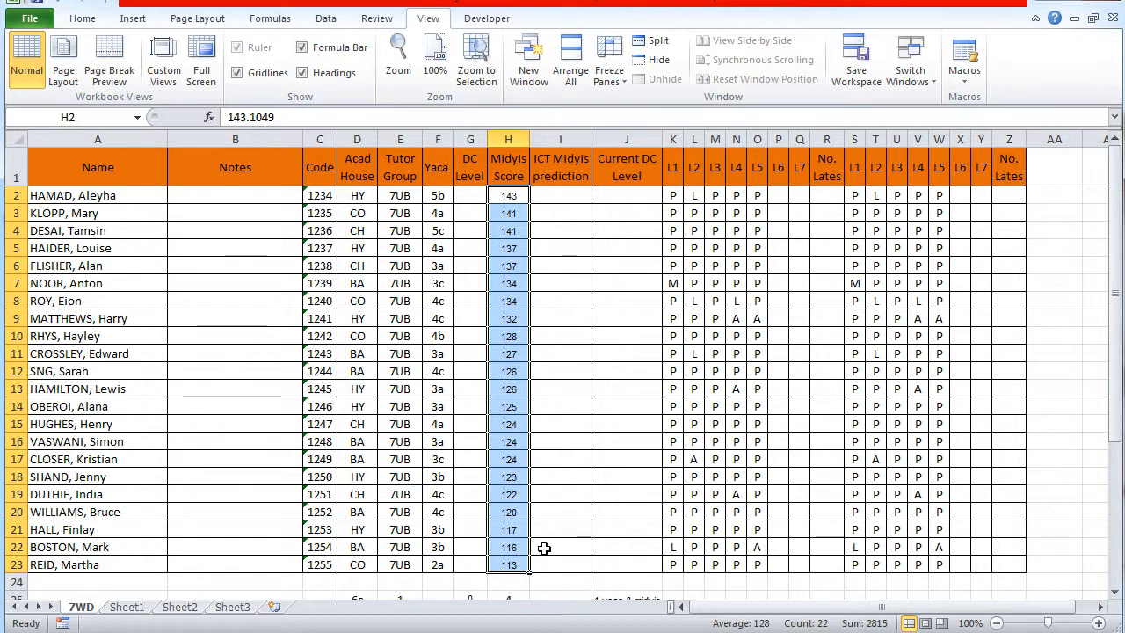
click(553, 544)
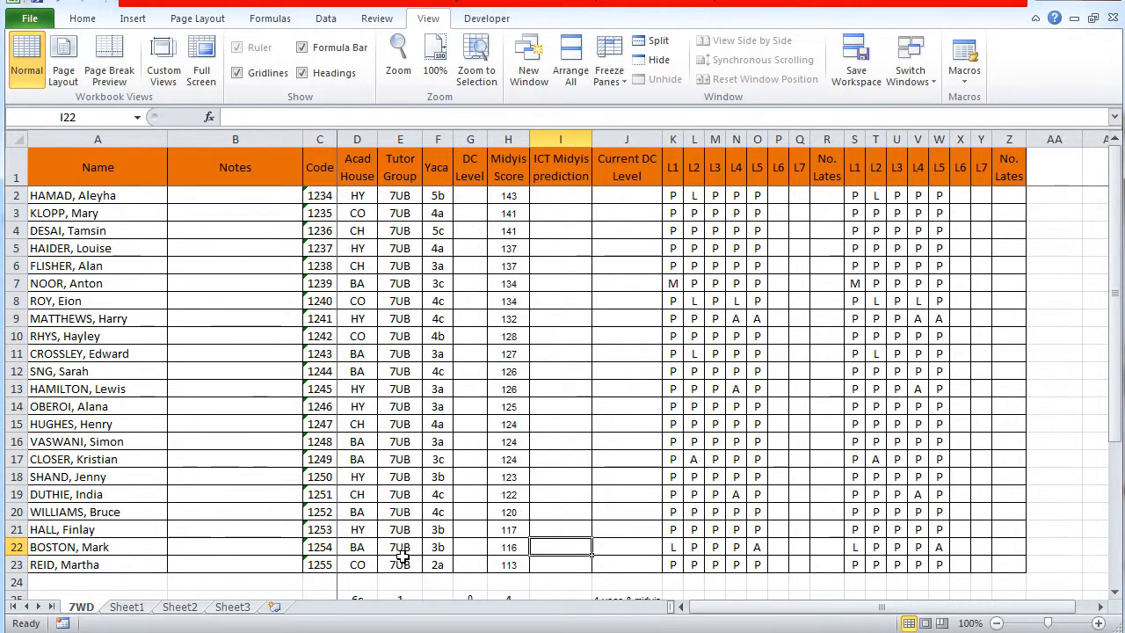
click(139, 567)
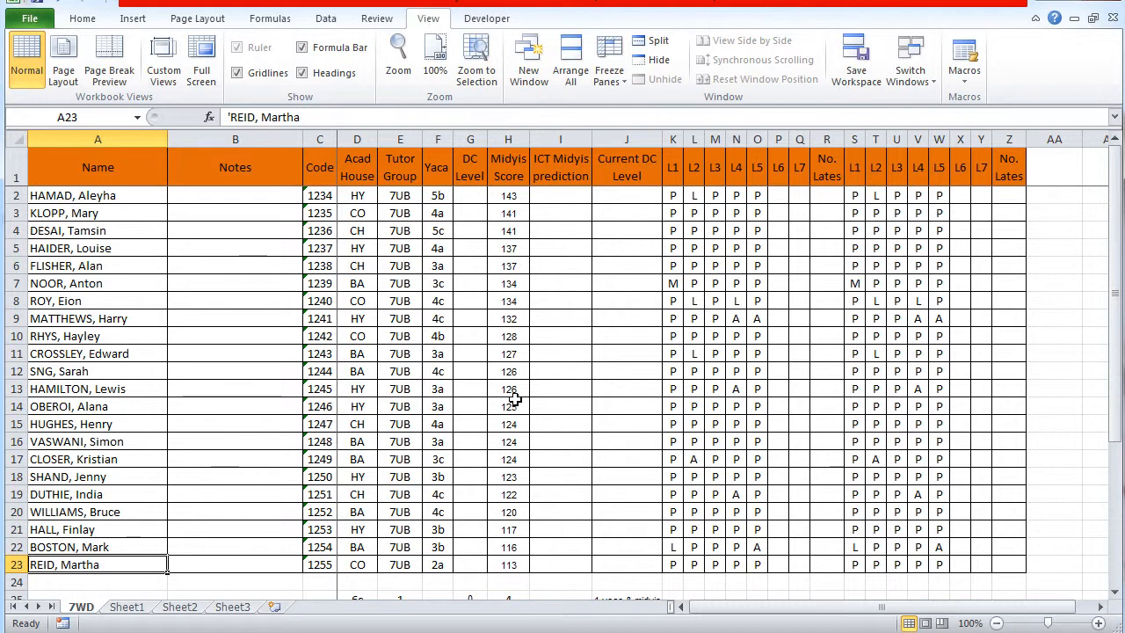
Examine the Yaca and Acad House columns as possible criteria for ordering the students
click(438, 133)
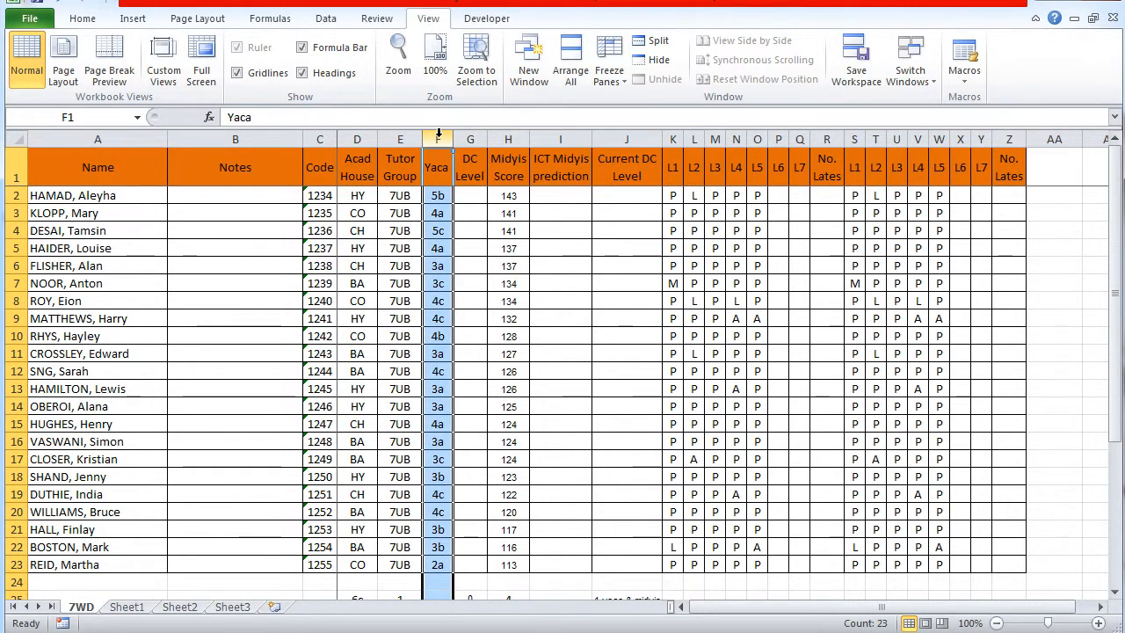
click(582, 298)
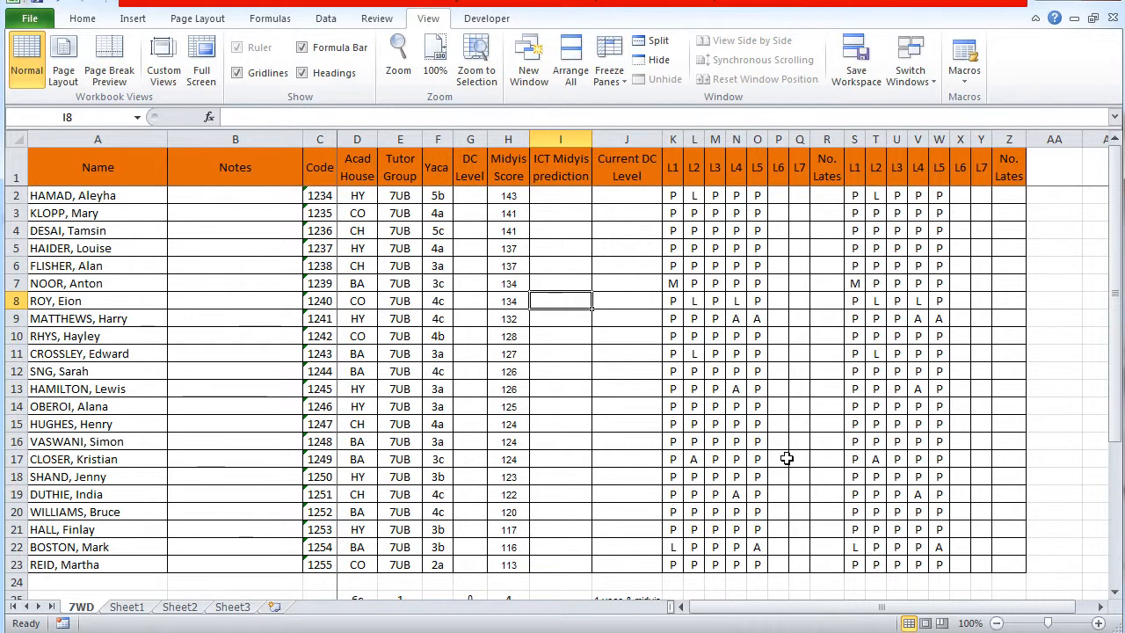
click(357, 139)
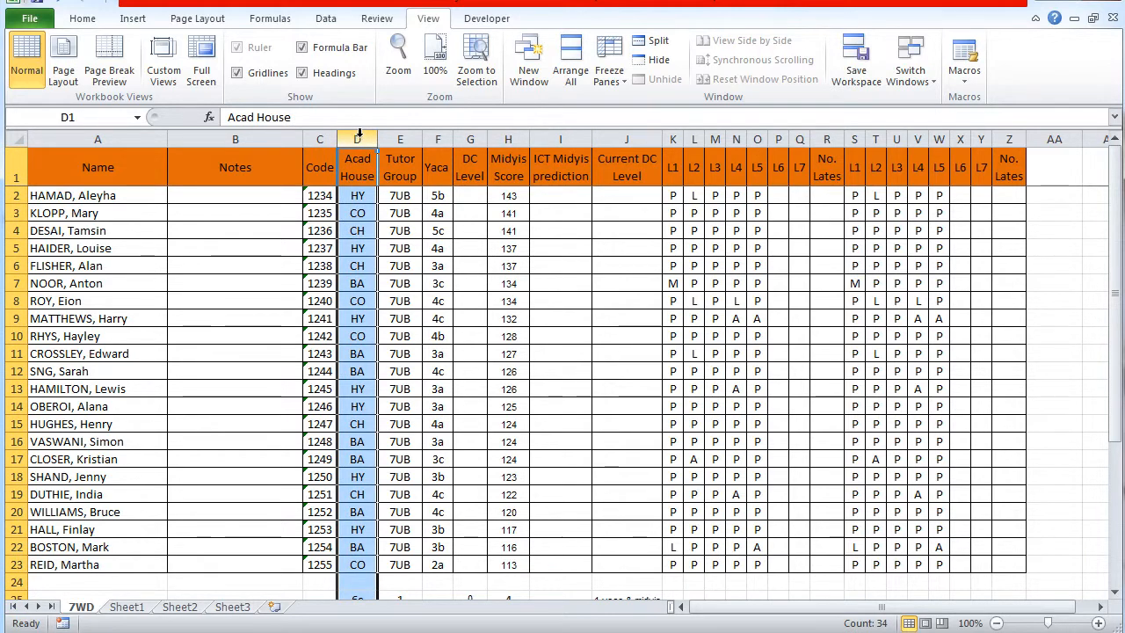
click(440, 136)
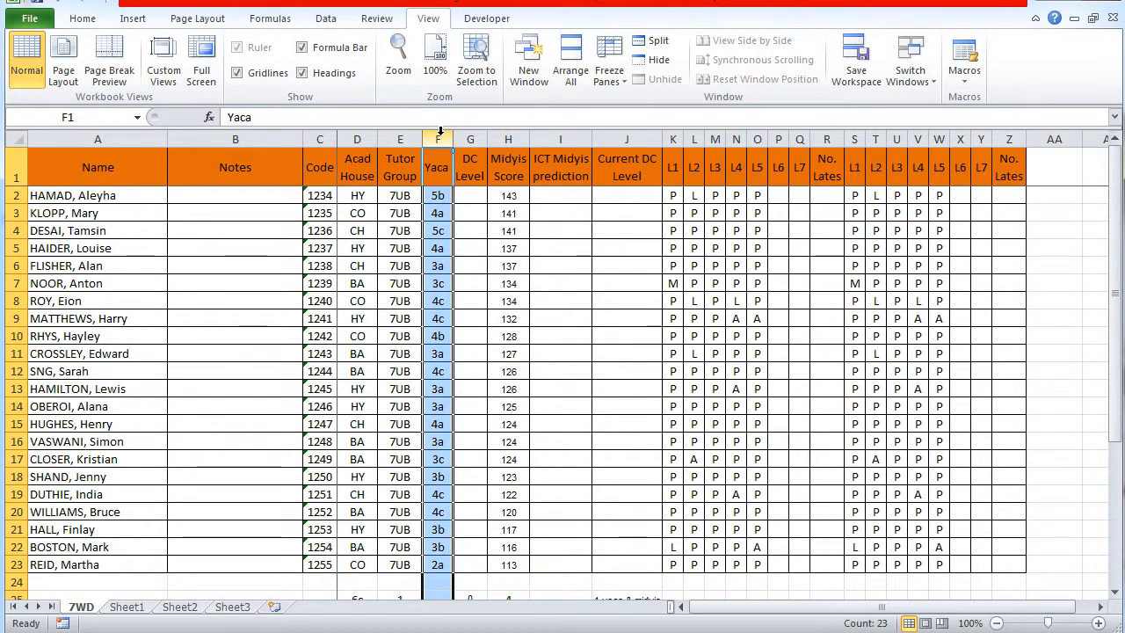
click(580, 515)
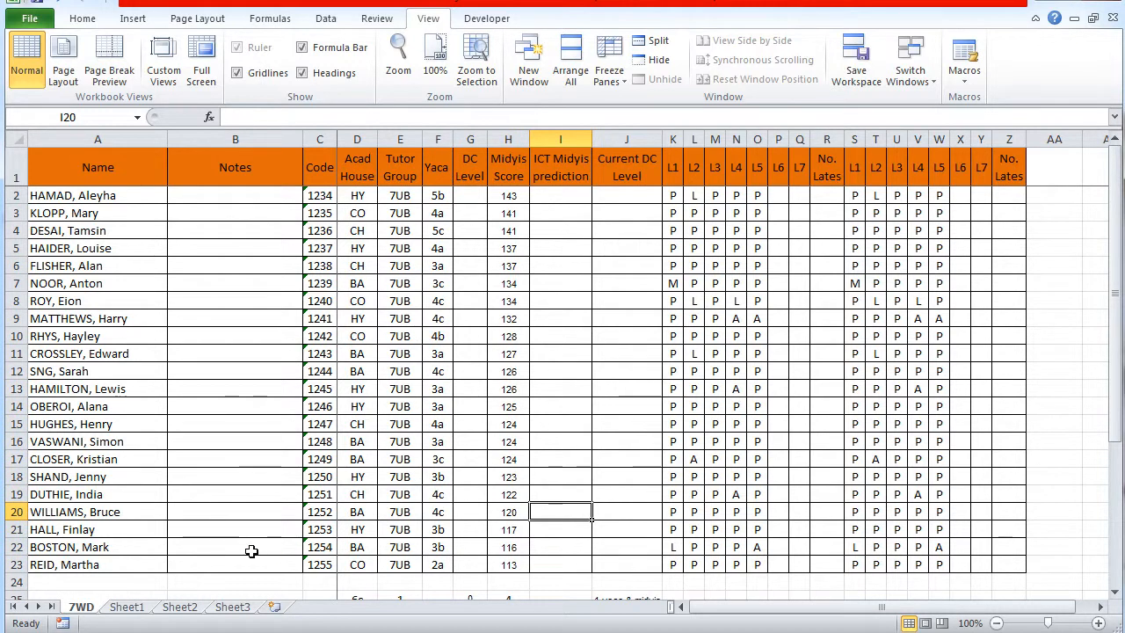
Select the whole class table A1:Z23, including its header row, and open the custom Sort settings
click(132, 565)
drag(132, 565, 1003, 187)
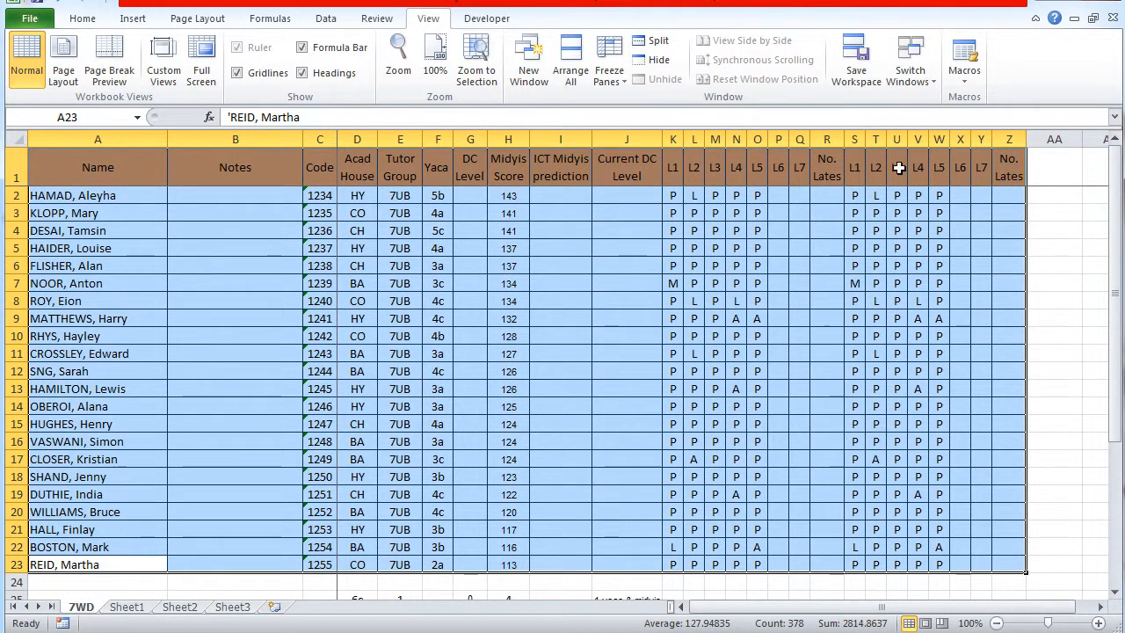
click(326, 19)
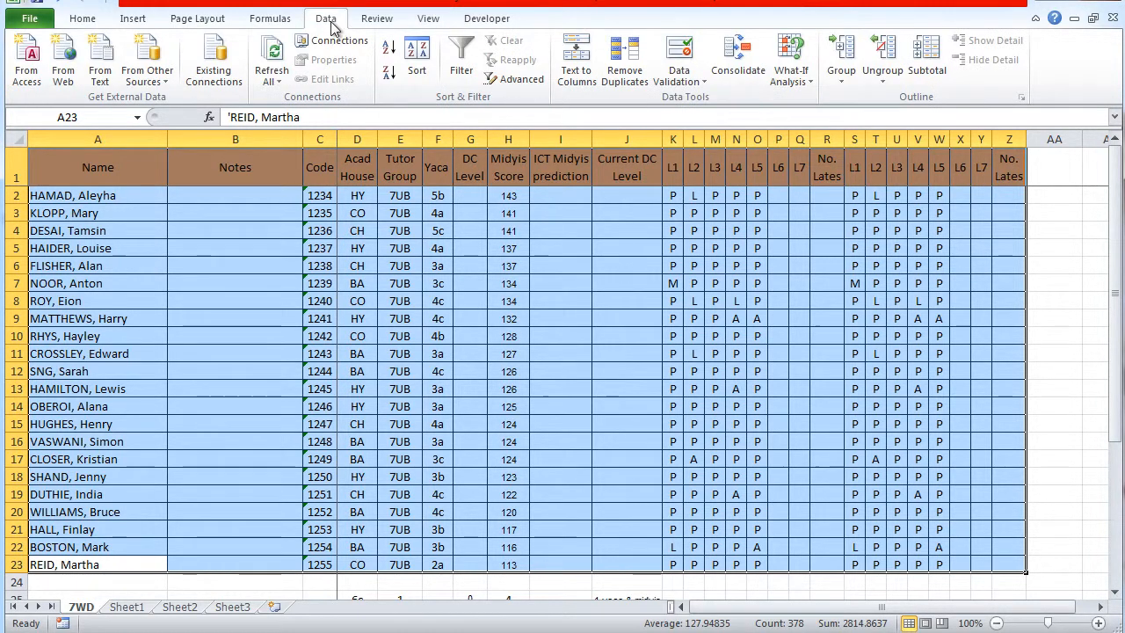
click(417, 63)
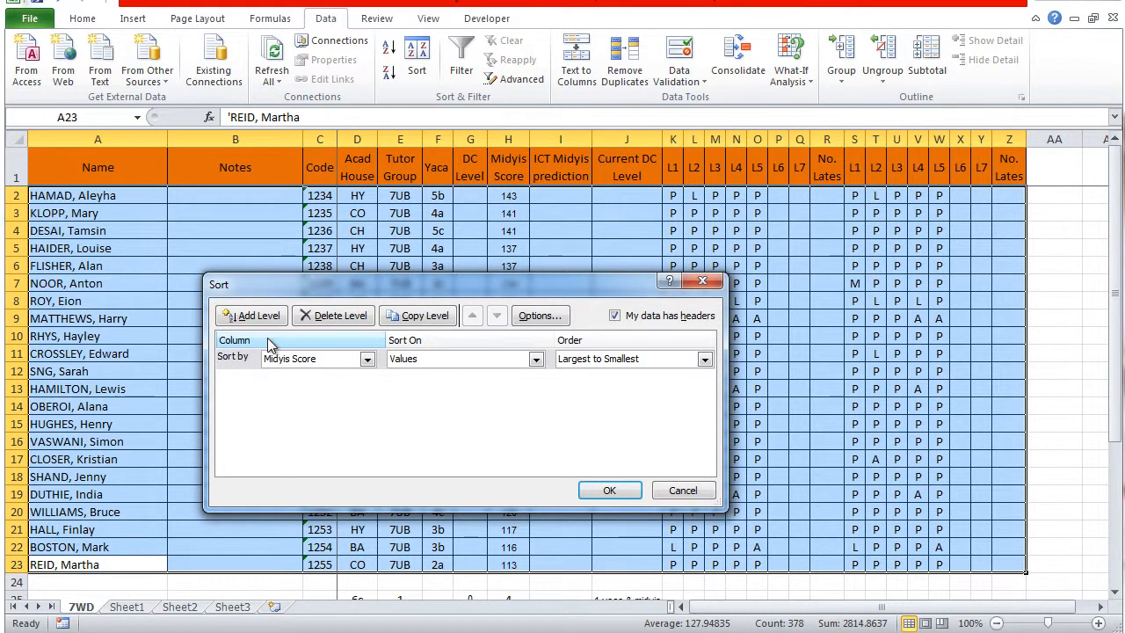
Compare the sort column choices with the "My data has headers" option turned off, and turn the option back on
click(368, 361)
scroll(369, 431, up, 3)
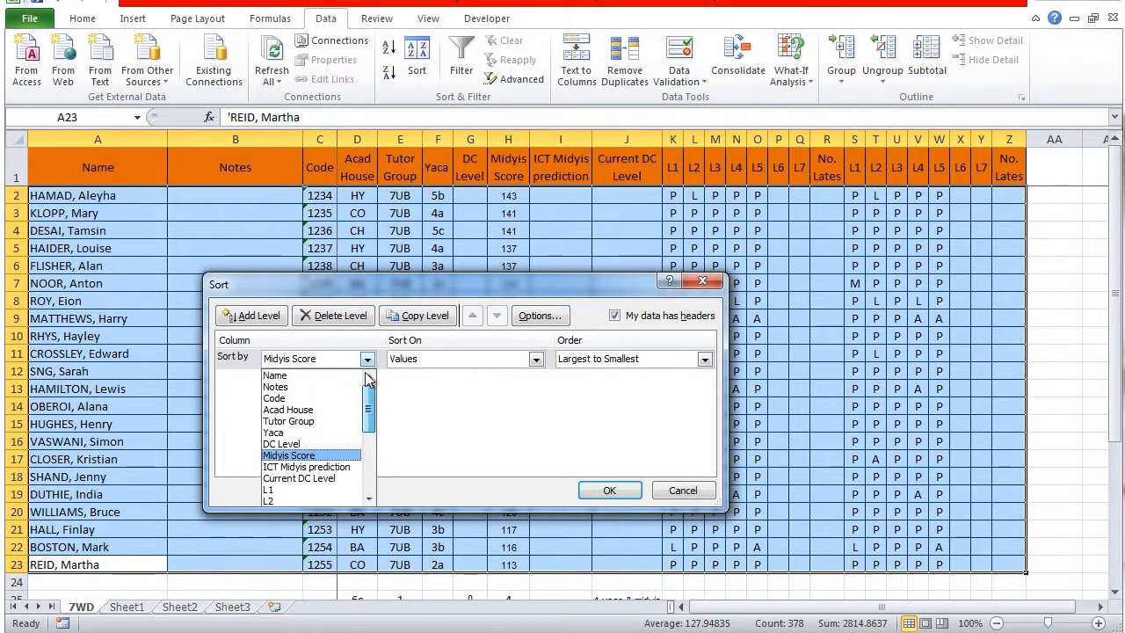
click(613, 322)
click(614, 316)
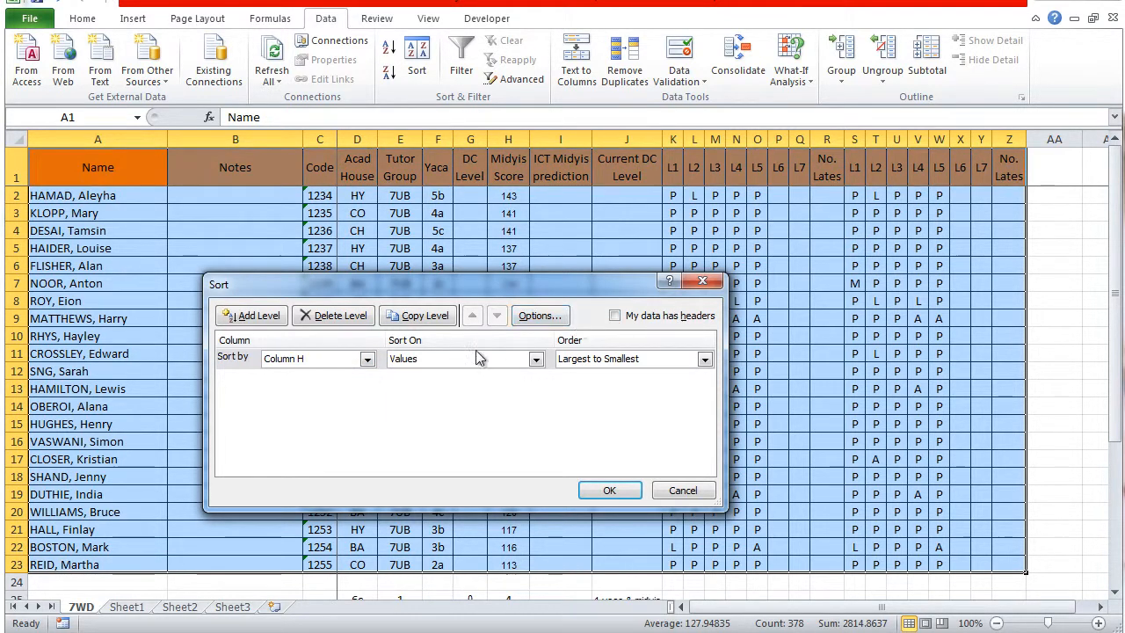
click(367, 359)
drag(370, 448, 373, 398)
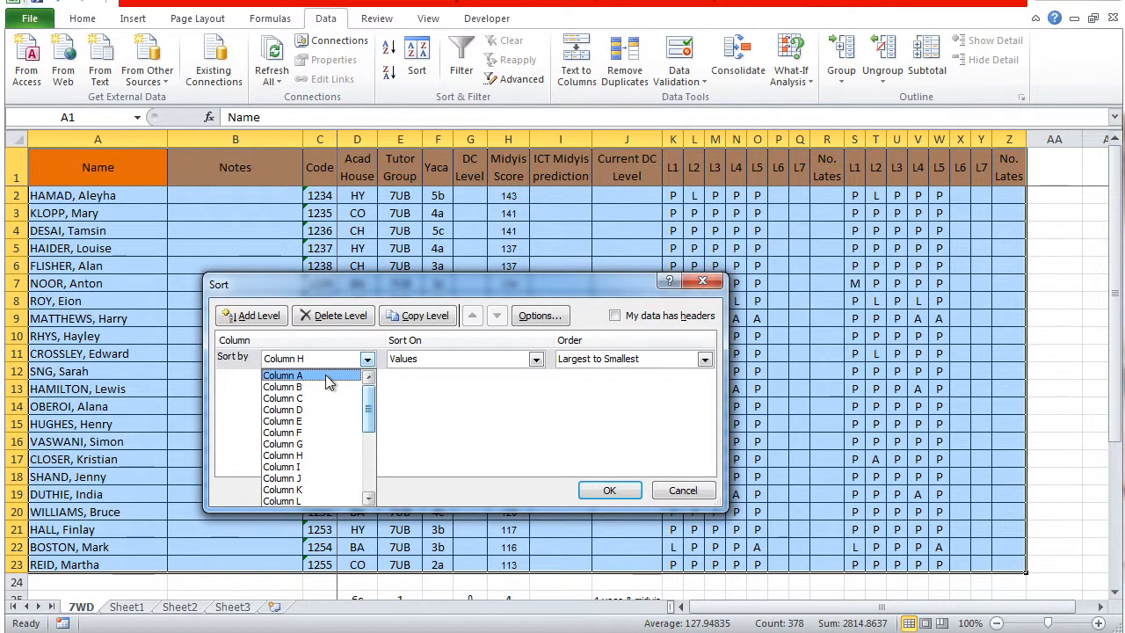
click(616, 320)
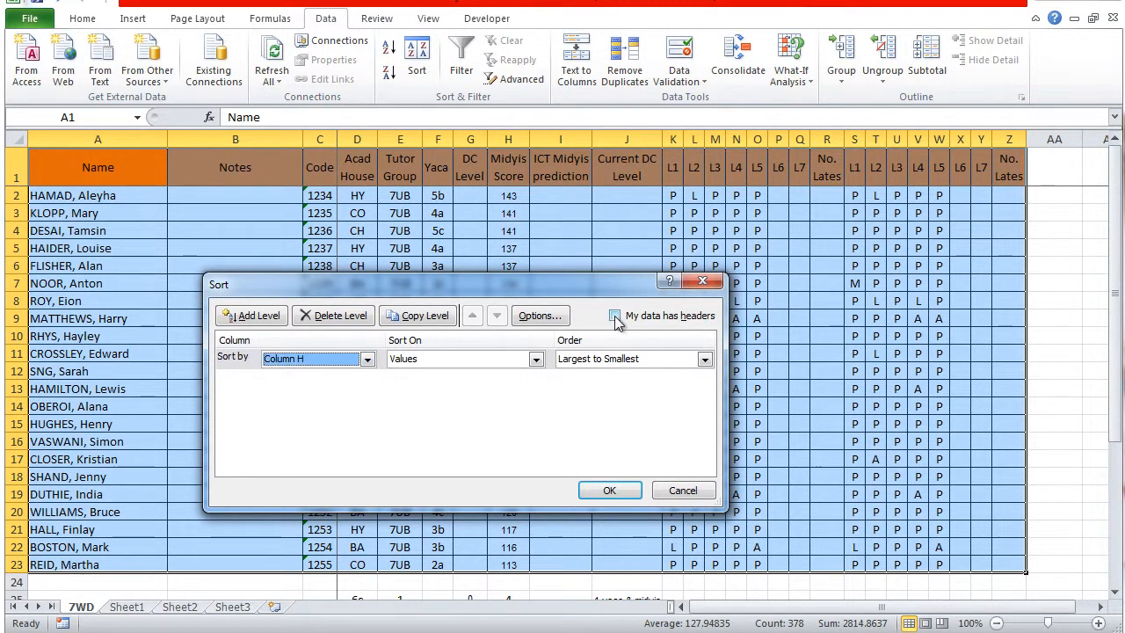
click(614, 316)
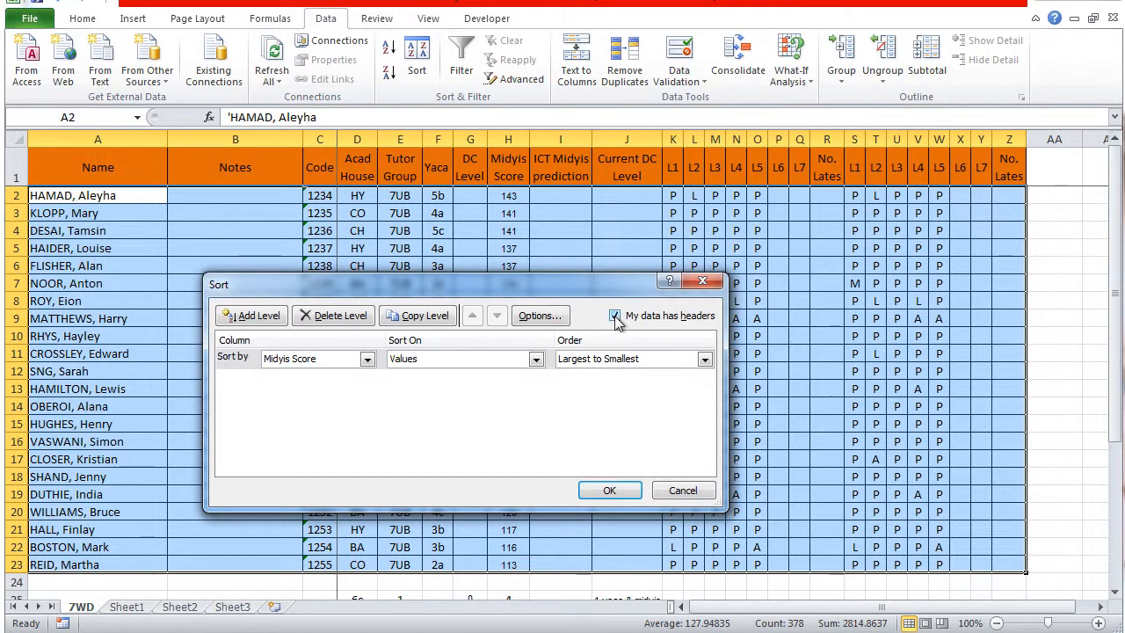
Sort the class table by Name on Values in A to Z order, and check the first and last students
click(368, 361)
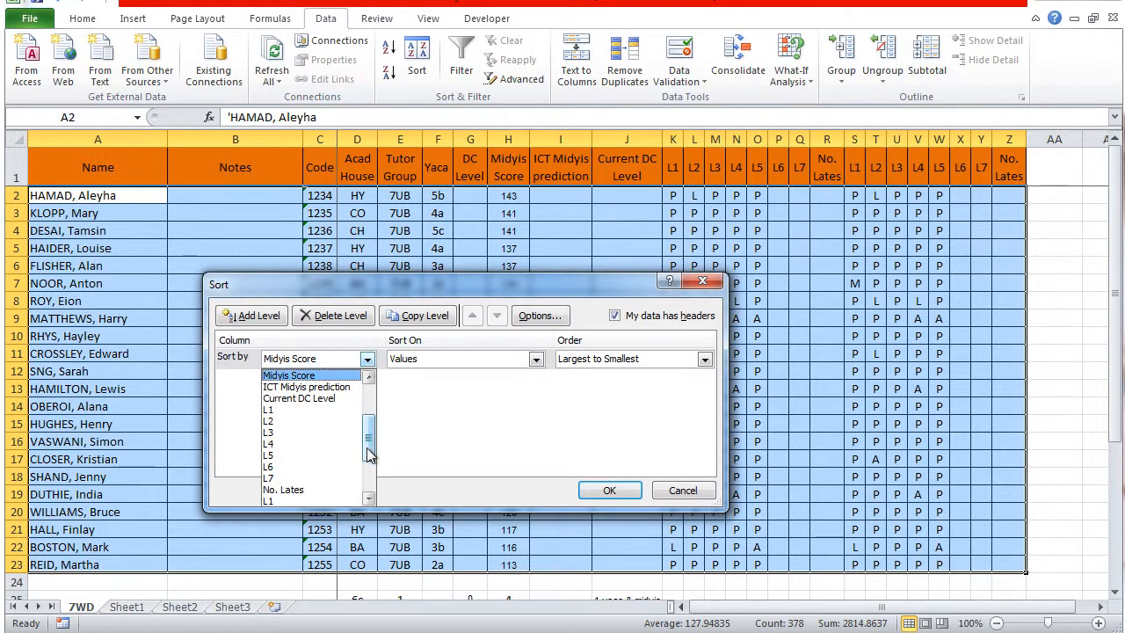
drag(369, 453, 369, 408)
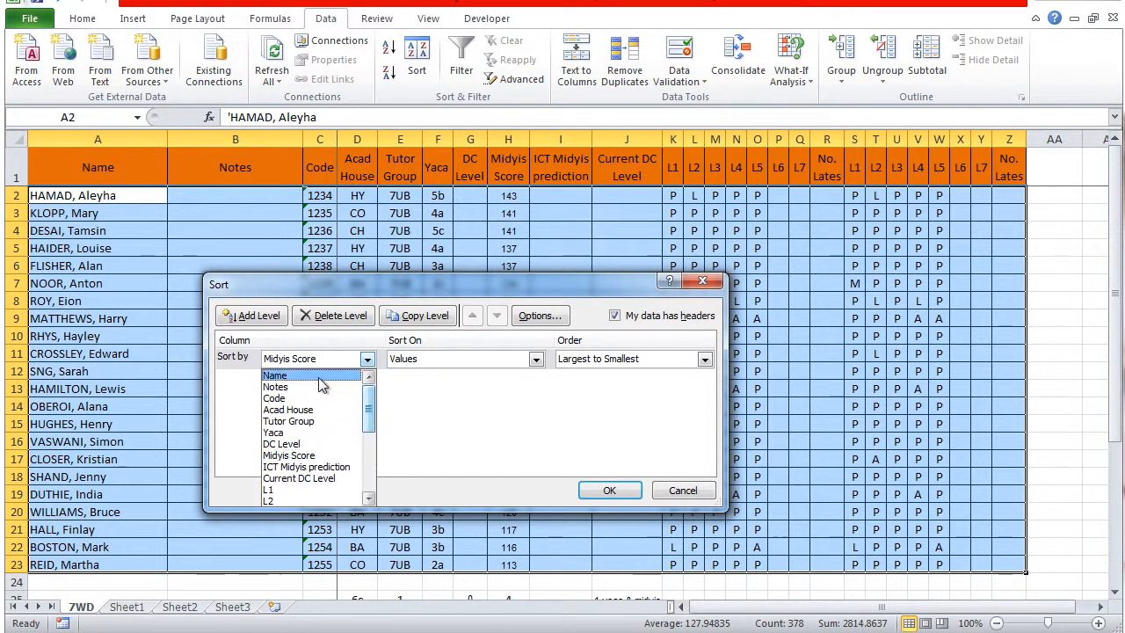
click(322, 376)
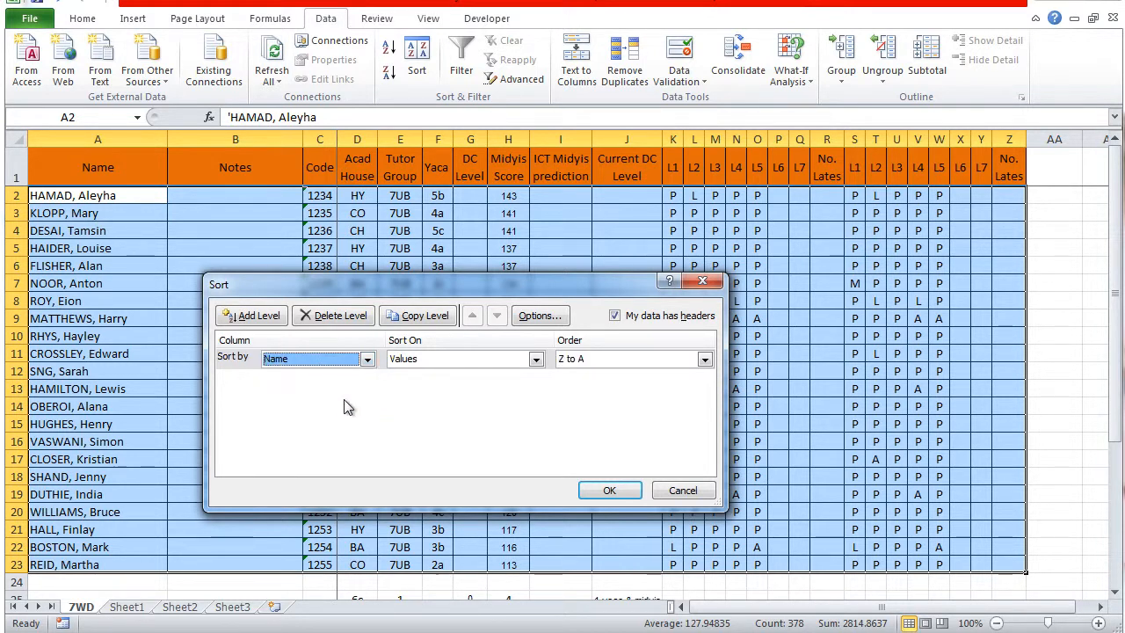
click(536, 359)
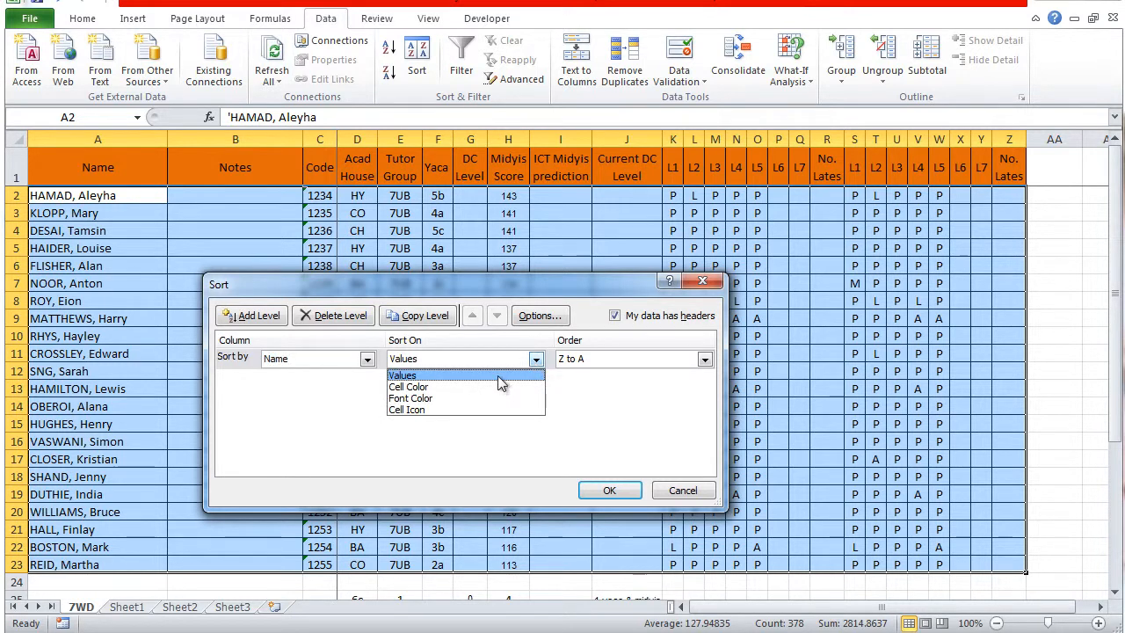
click(498, 375)
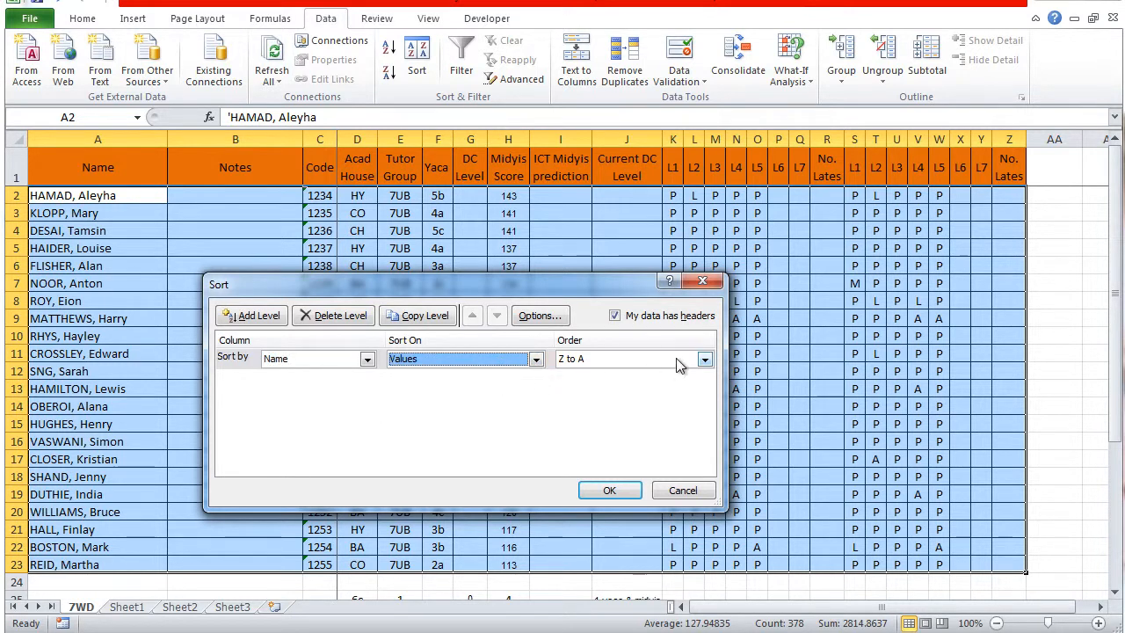
click(705, 359)
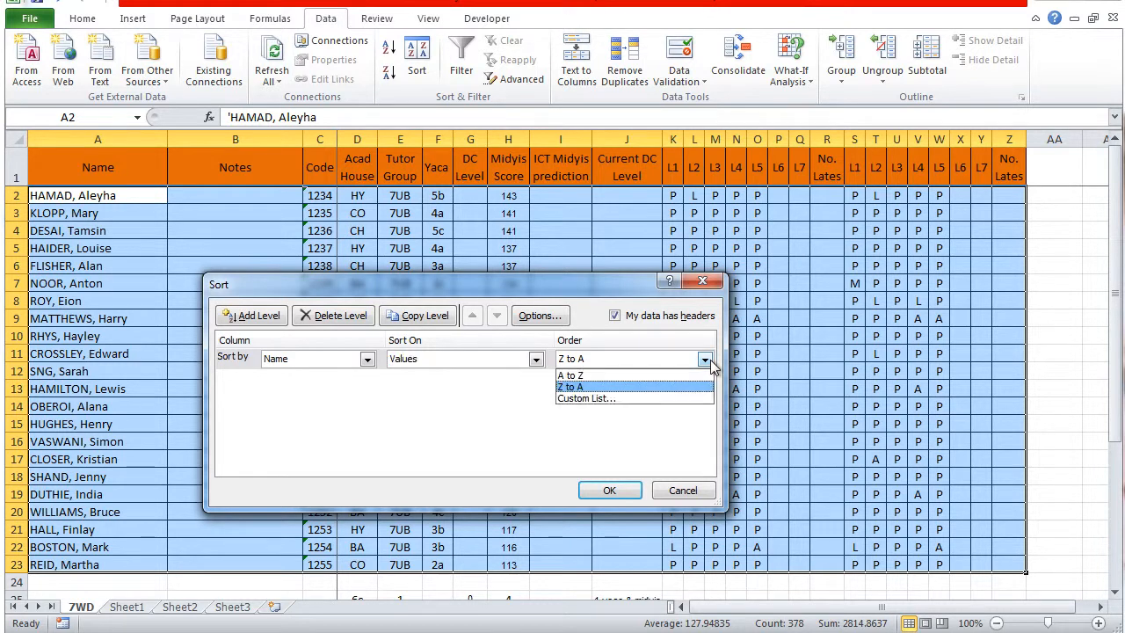
click(641, 375)
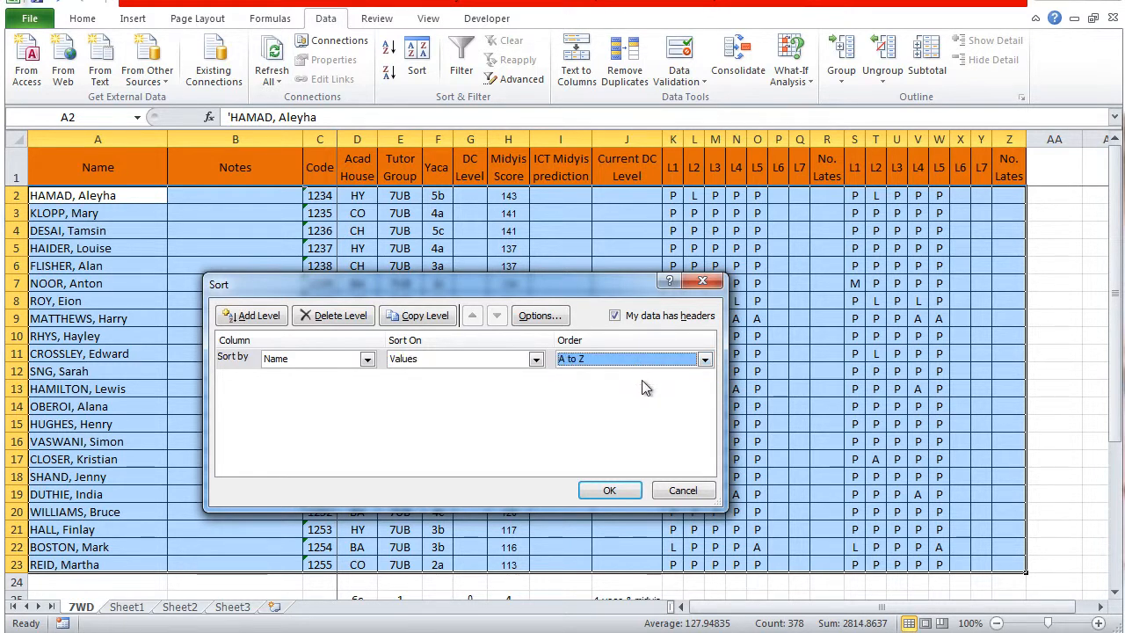
click(609, 493)
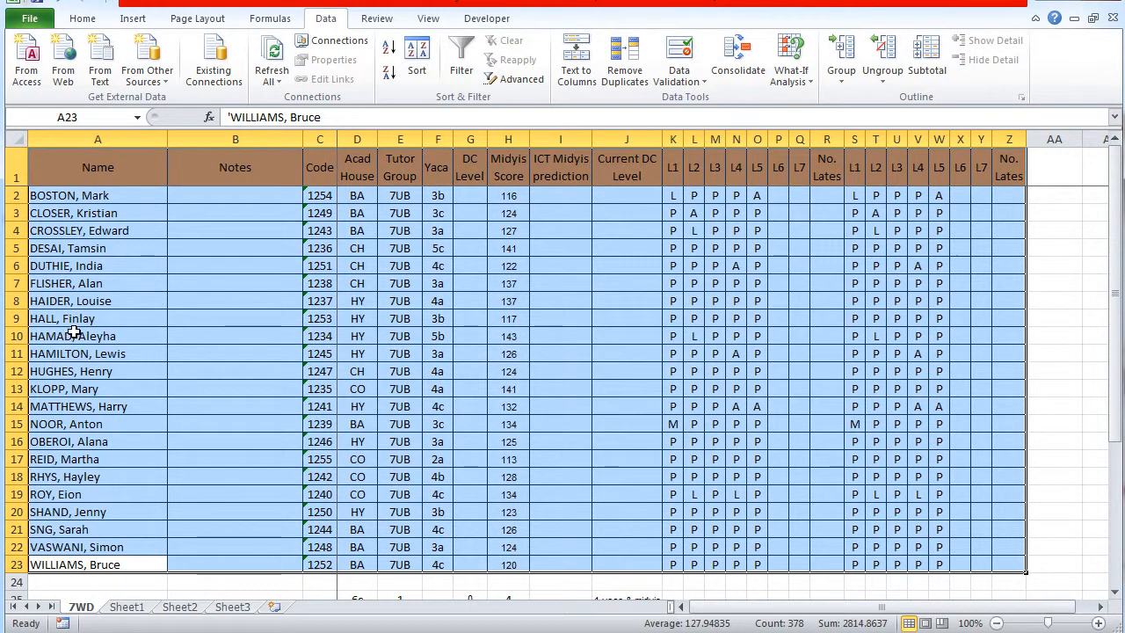
click(107, 233)
click(99, 195)
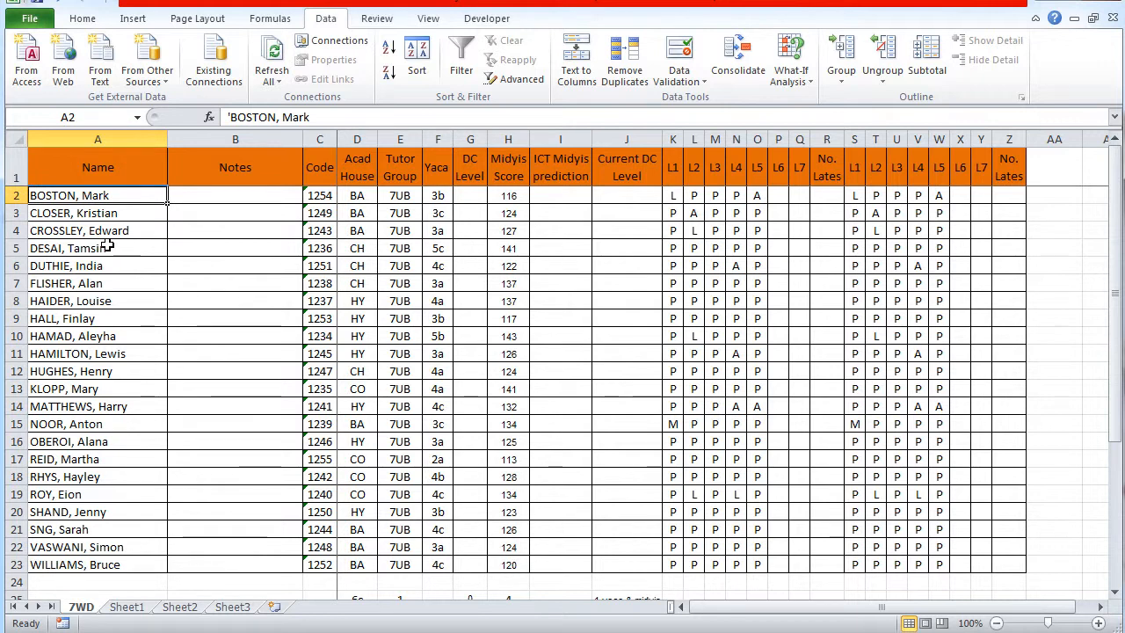
click(142, 564)
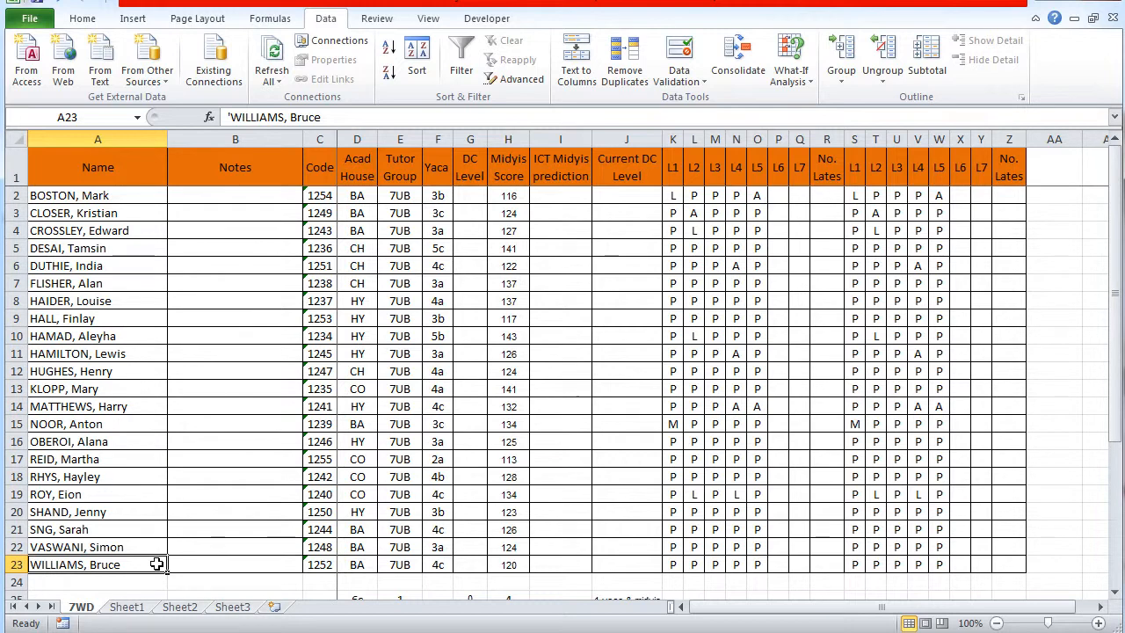
Sort the class table A1:Z23 by Midyis Score on Values in Largest to Smallest order, and check the Midyis Score column
drag(50, 170, 994, 559)
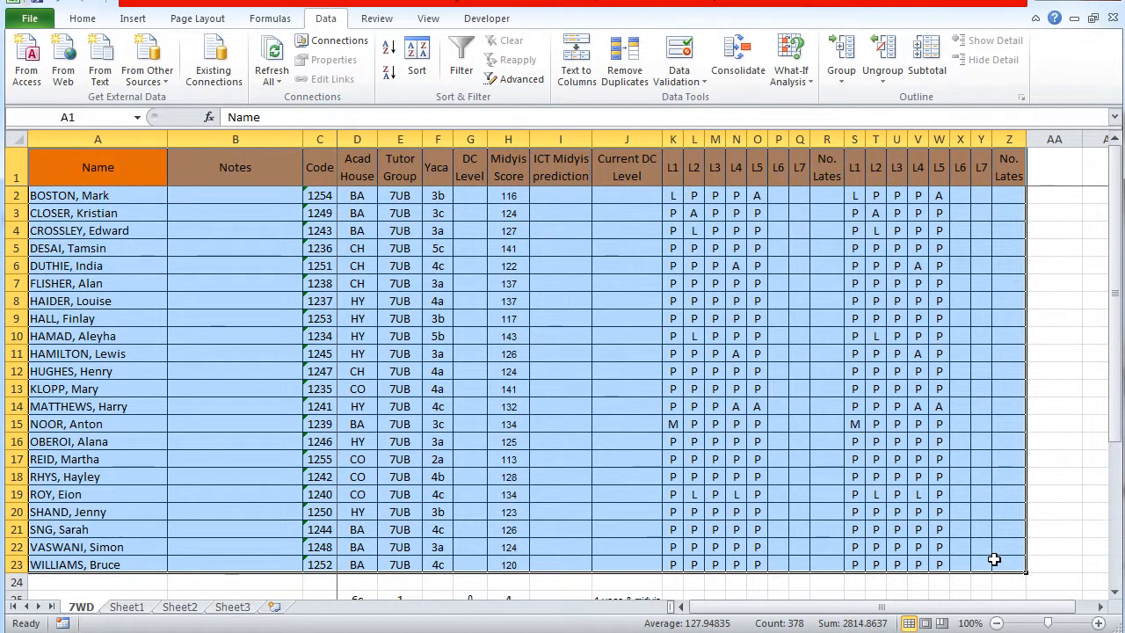
click(415, 63)
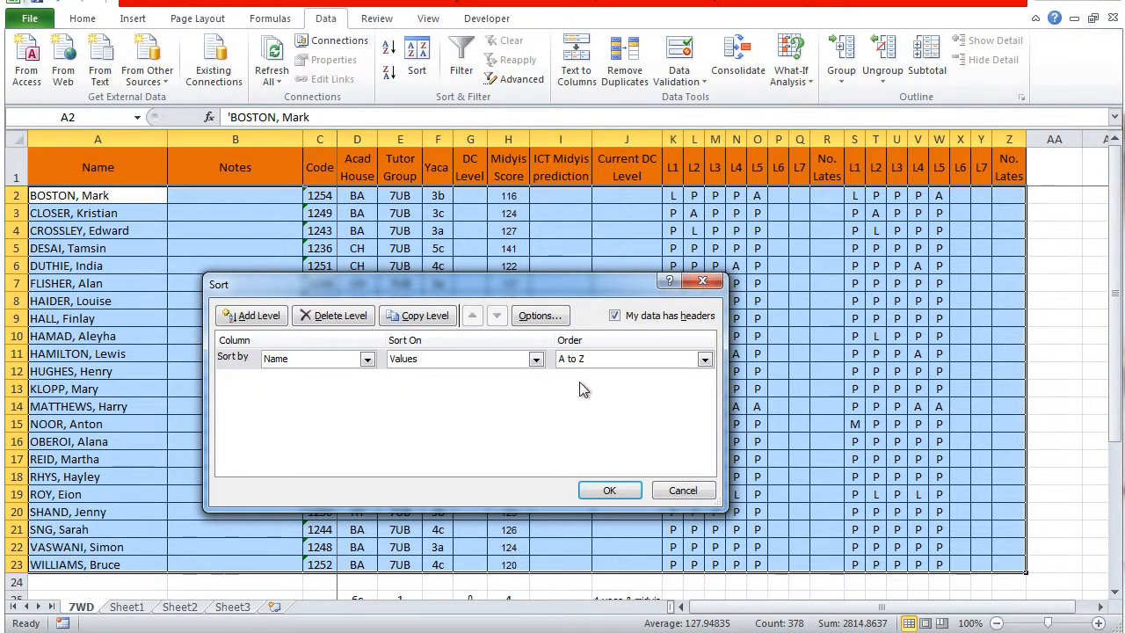
click(367, 358)
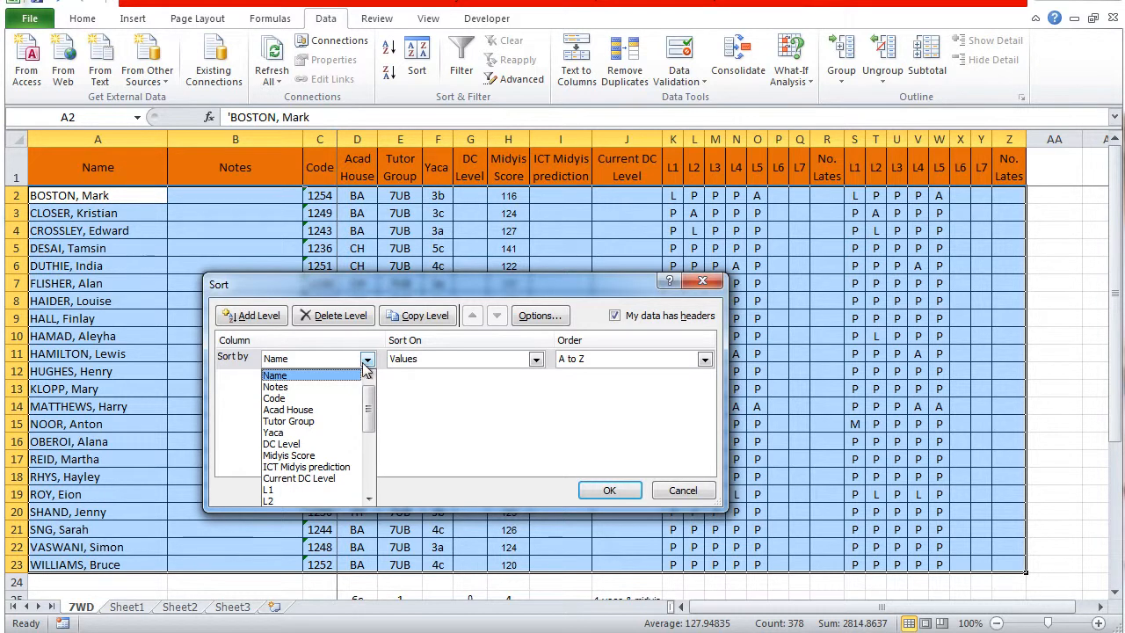
click(329, 456)
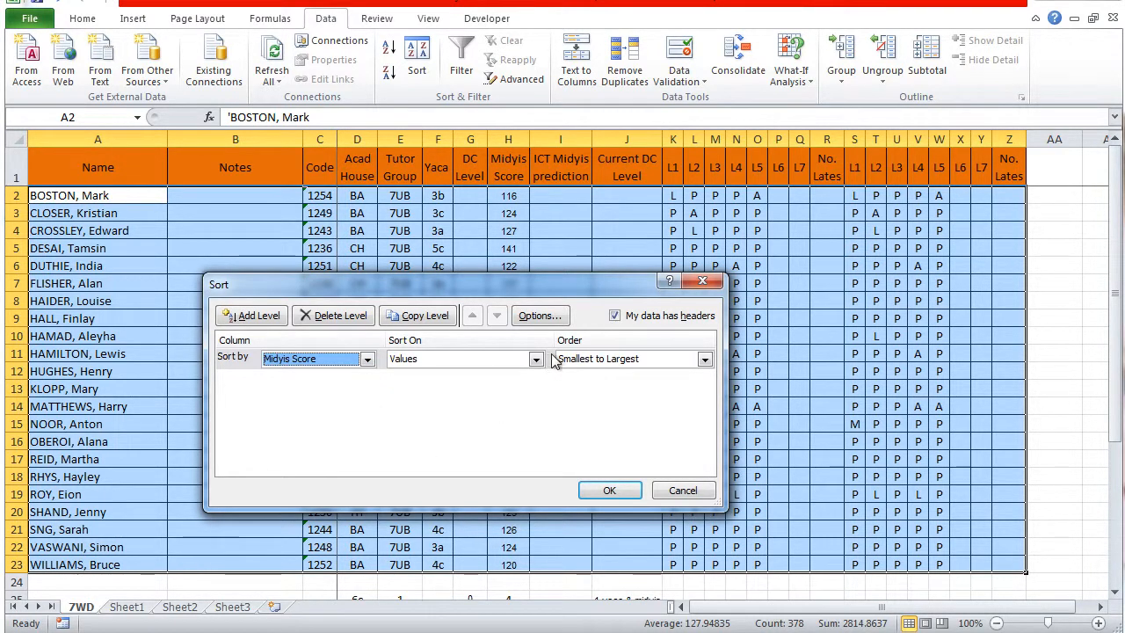
click(654, 360)
click(601, 387)
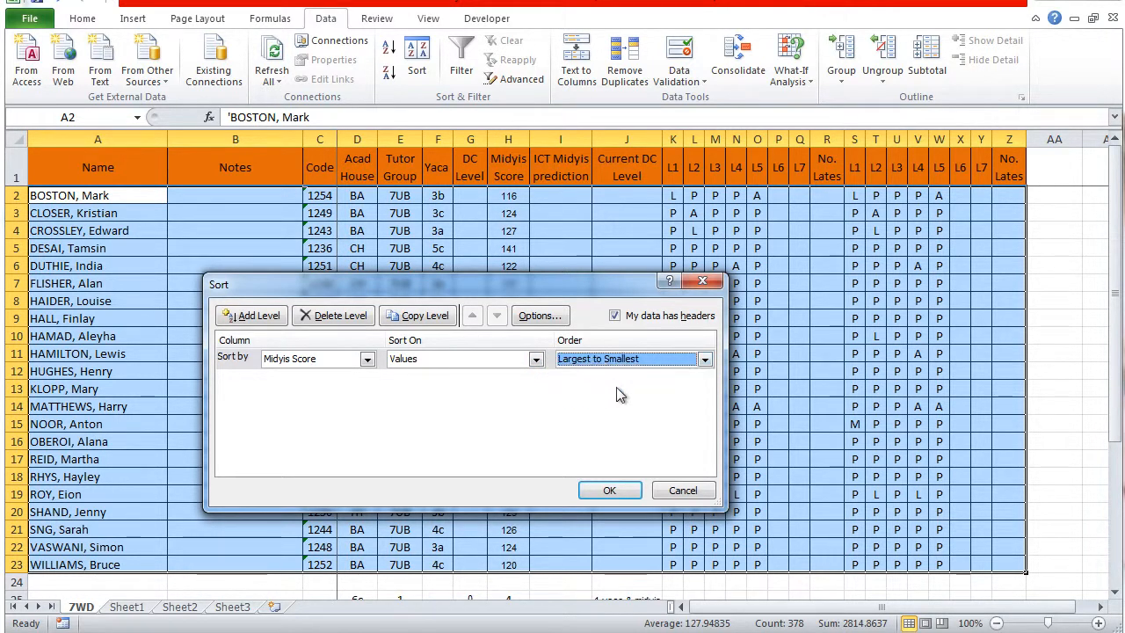
click(609, 490)
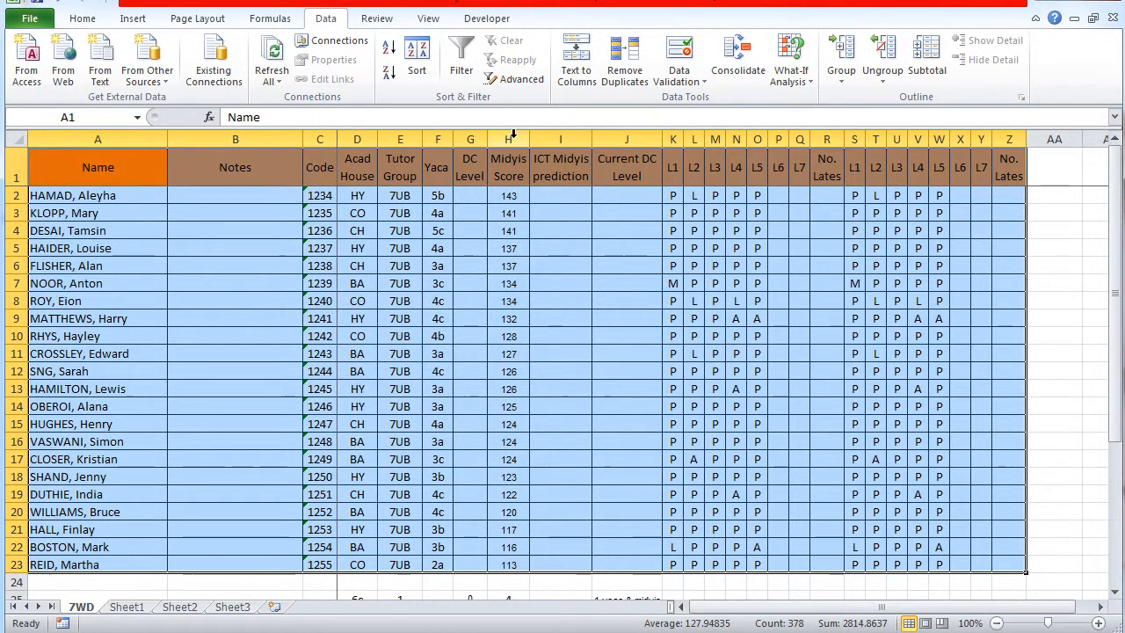
click(510, 139)
click(602, 343)
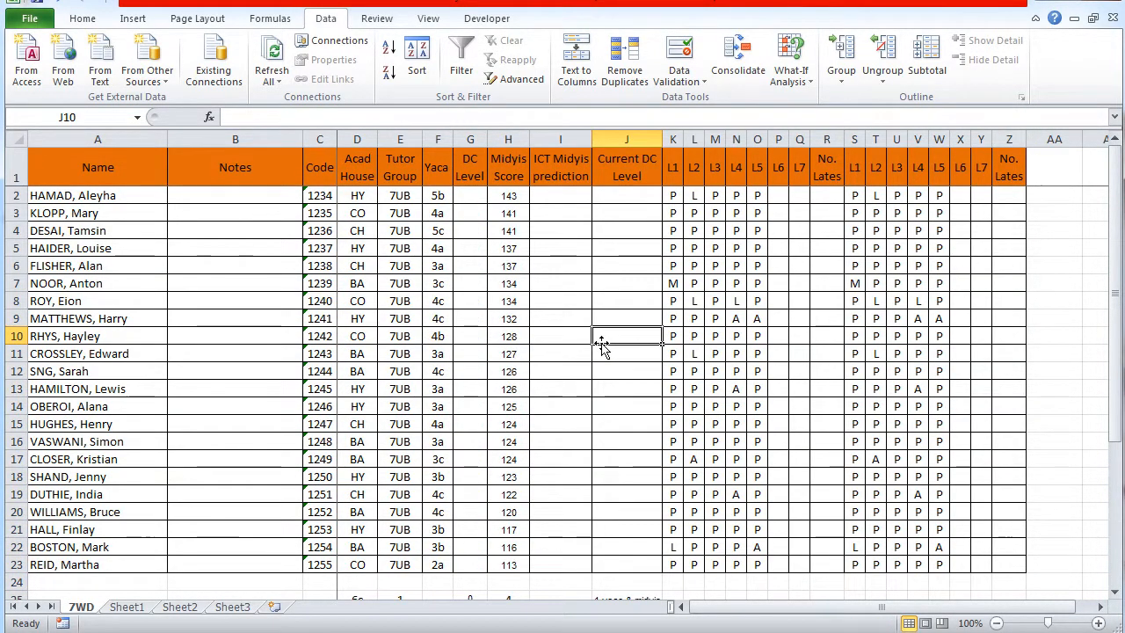
Turn on Filter for the class table A1:Z23, and view the filter choices of the Midyis Score column without applying any
drag(92, 174, 1009, 563)
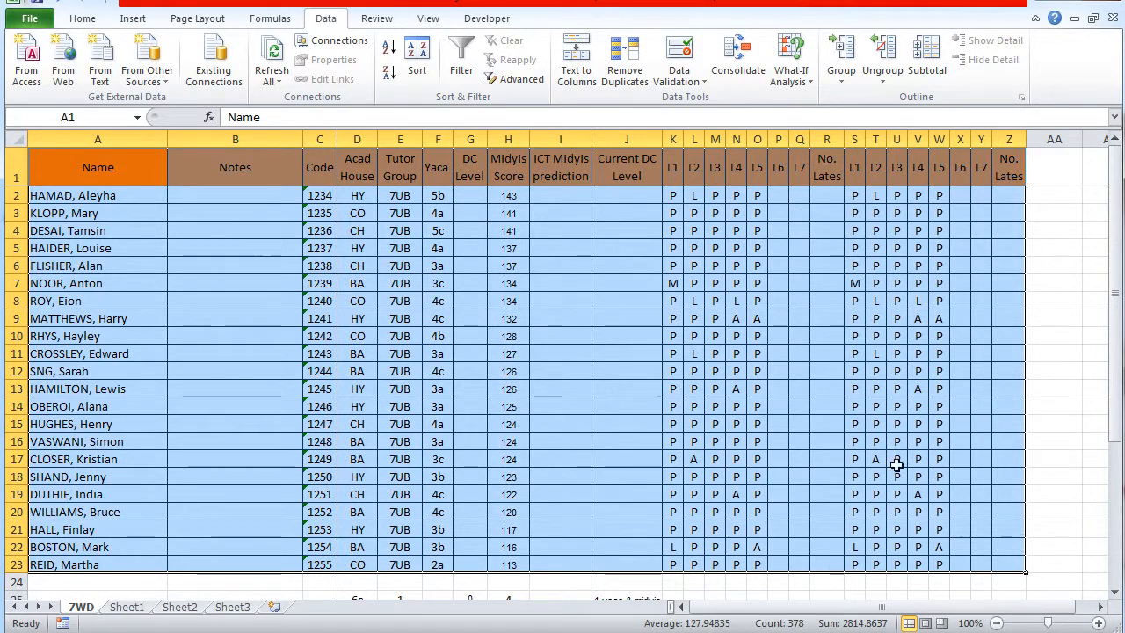
click(420, 58)
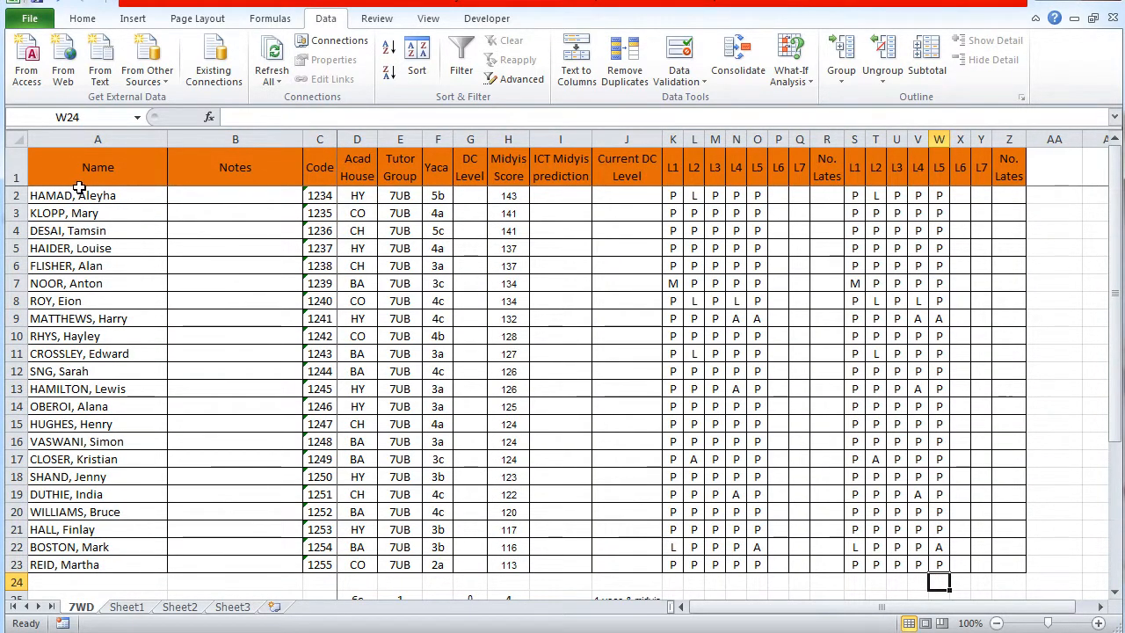
drag(79, 183, 1013, 572)
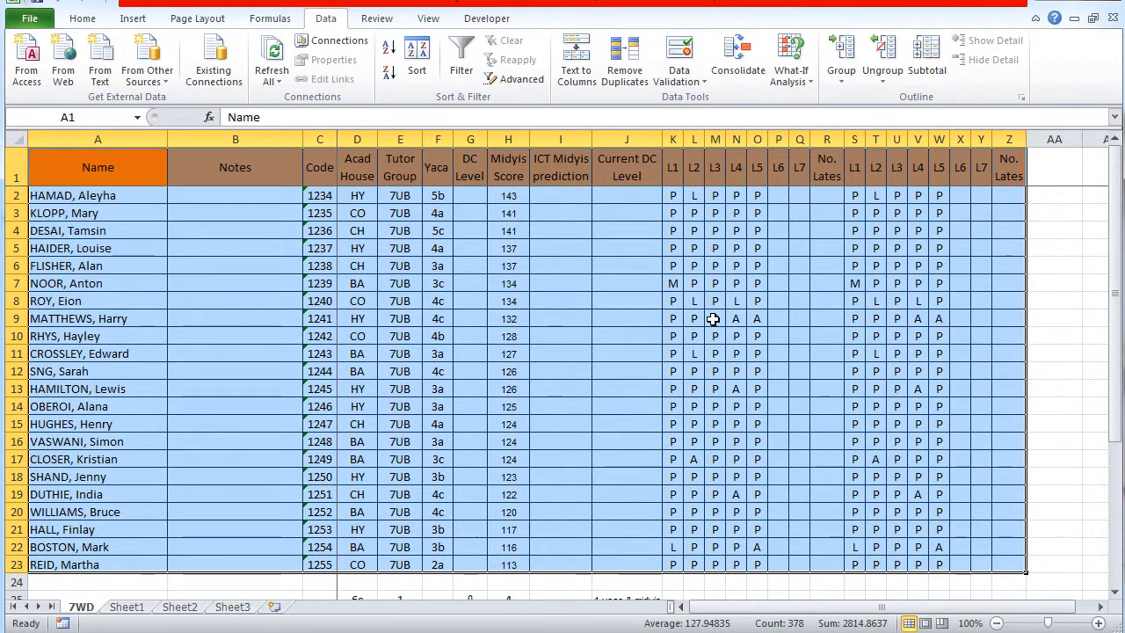
click(462, 67)
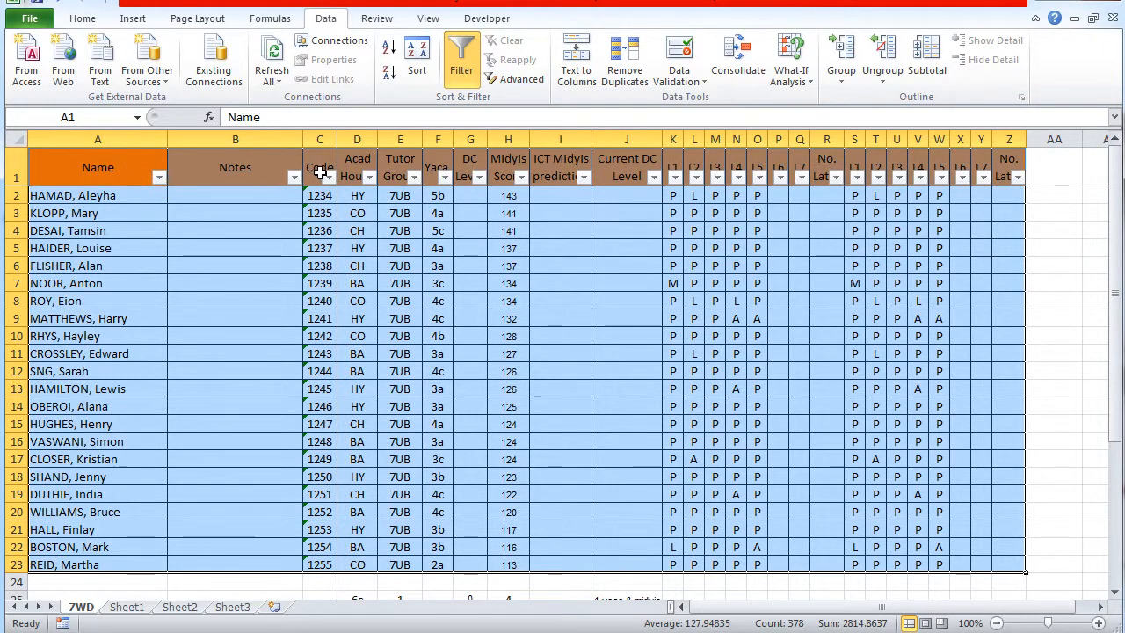
click(235, 369)
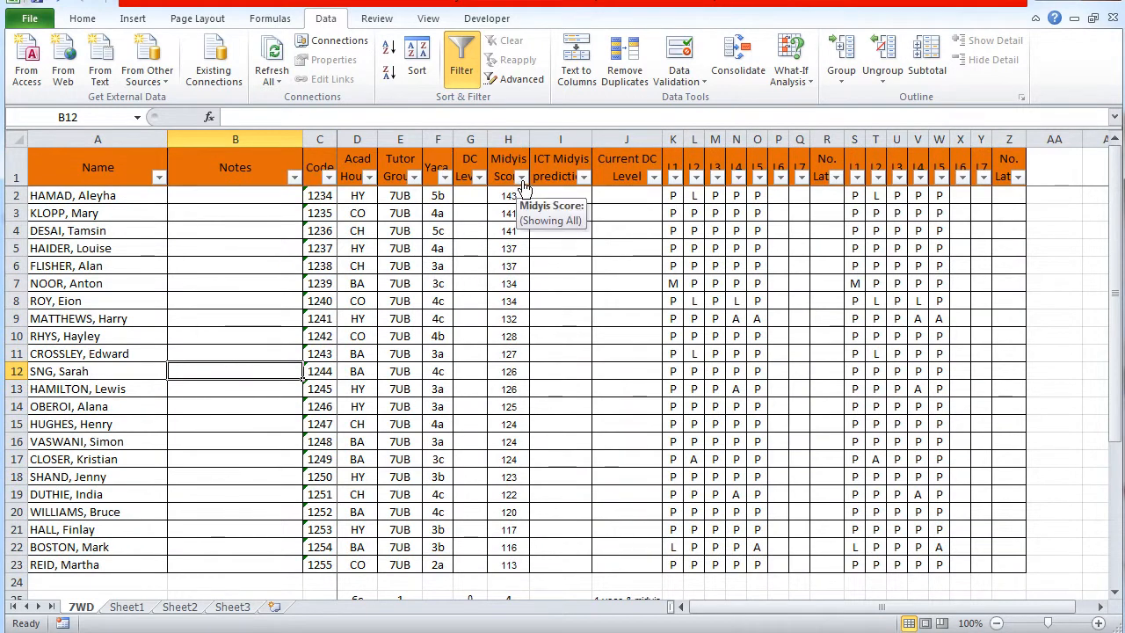
click(523, 178)
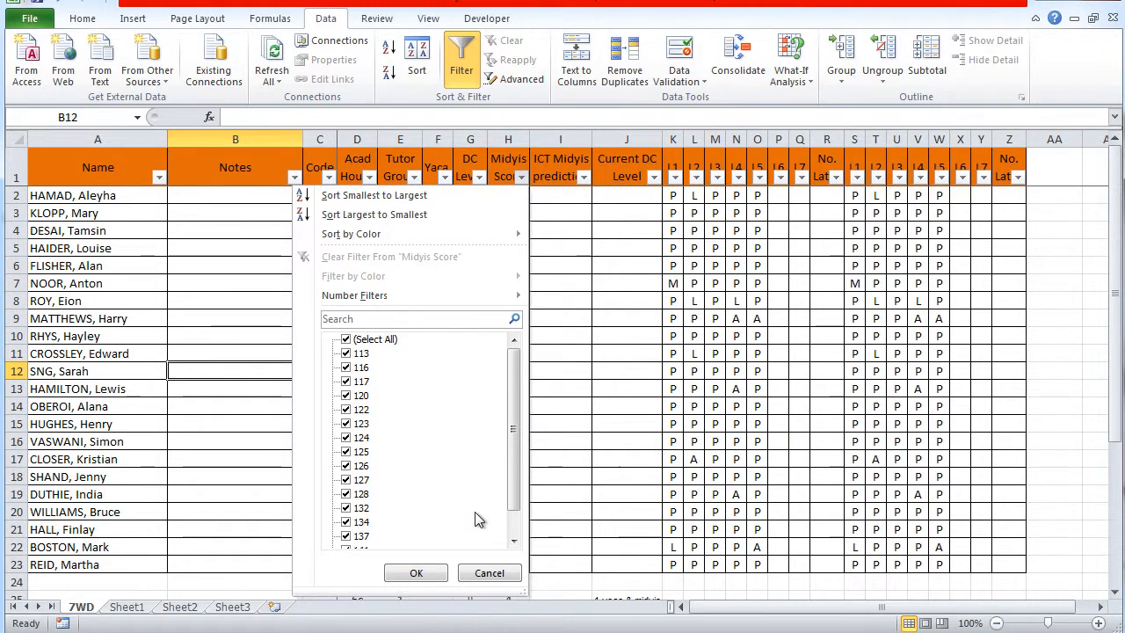
click(490, 576)
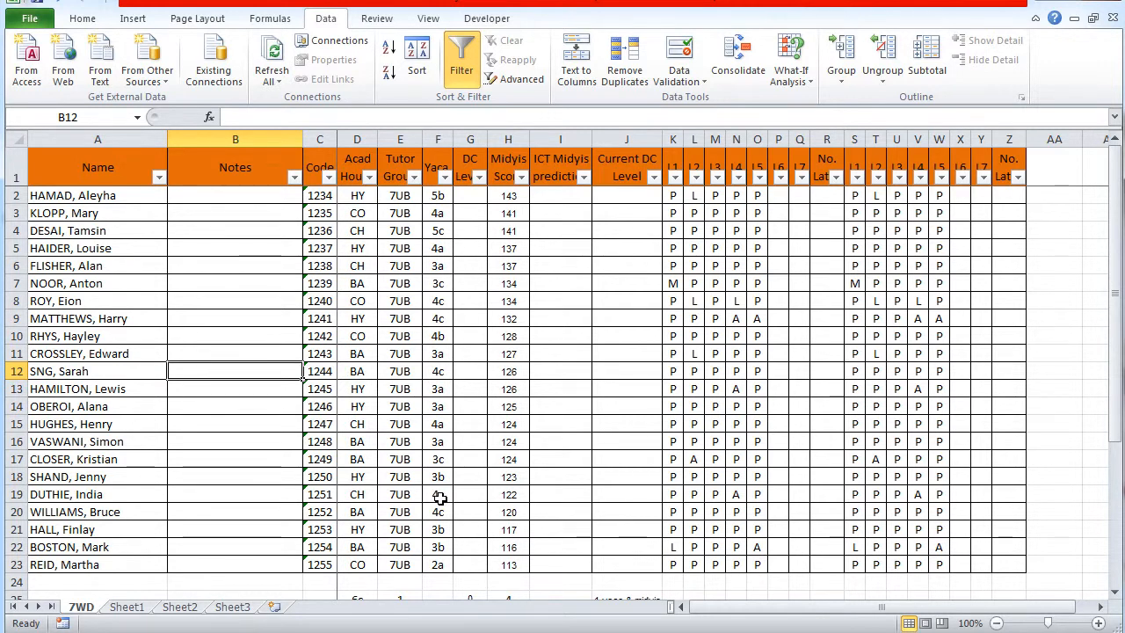
Filter the Acad House column to show only the students in BA
click(370, 178)
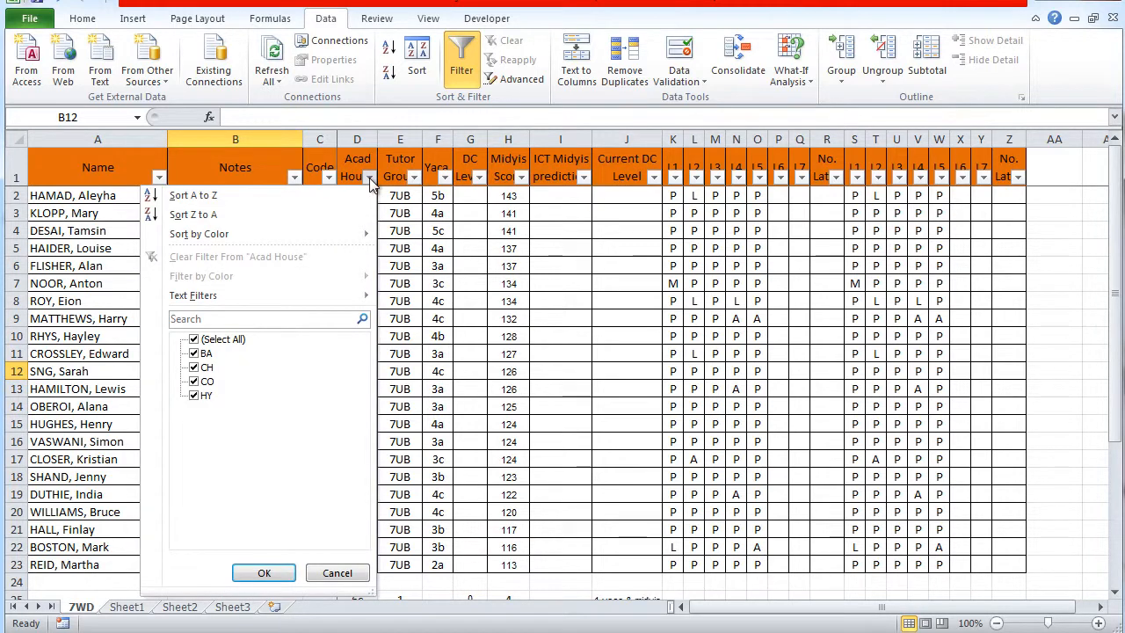
click(194, 340)
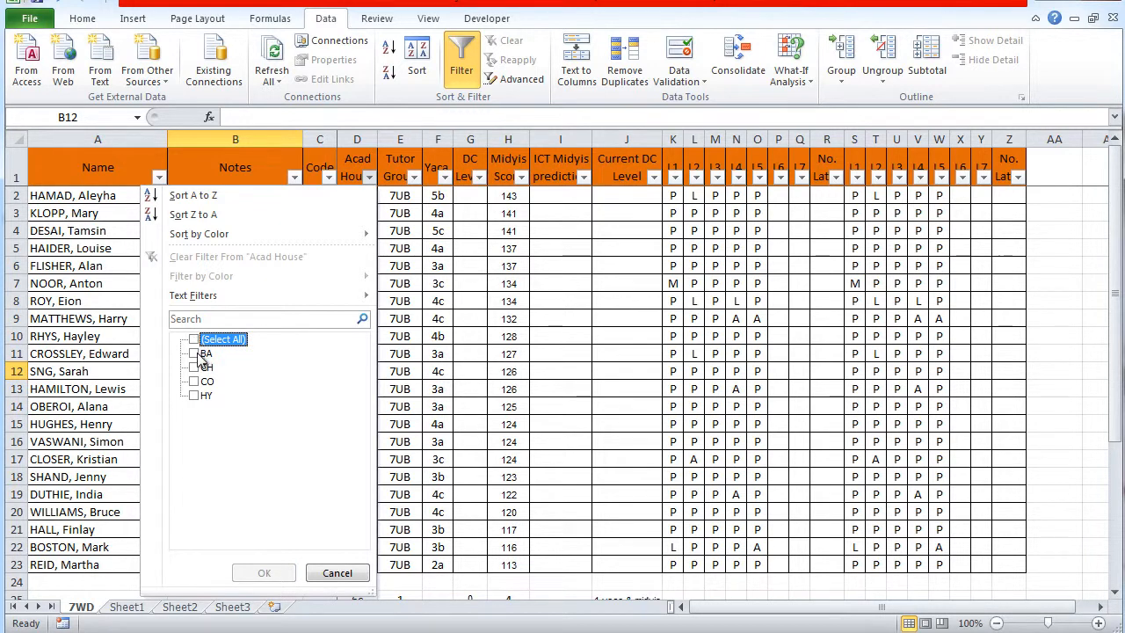
click(194, 353)
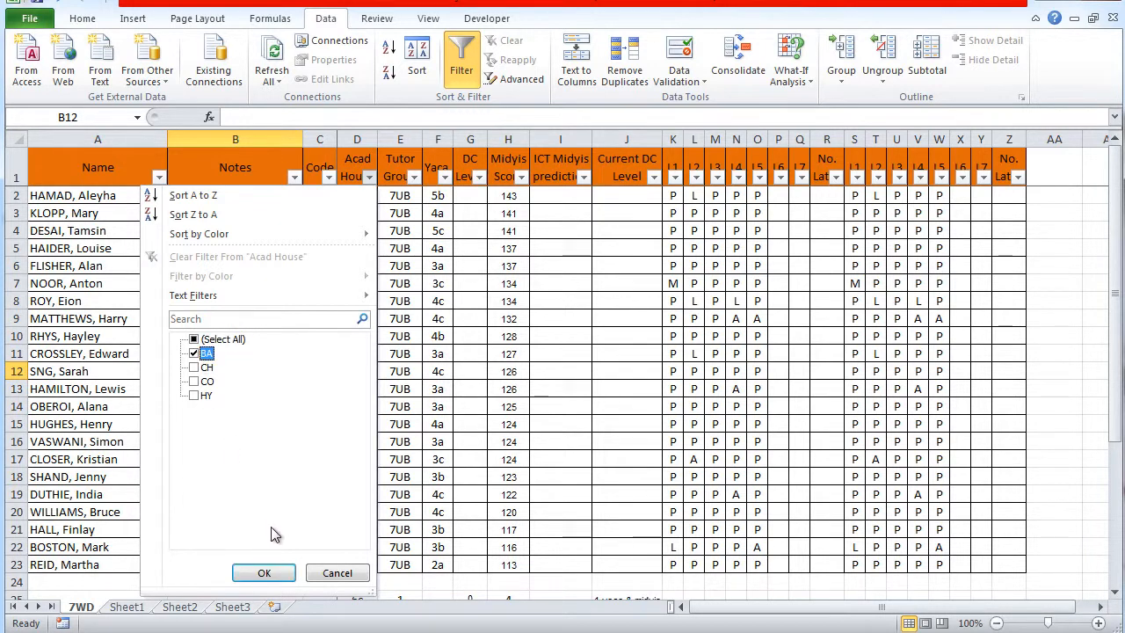
click(274, 577)
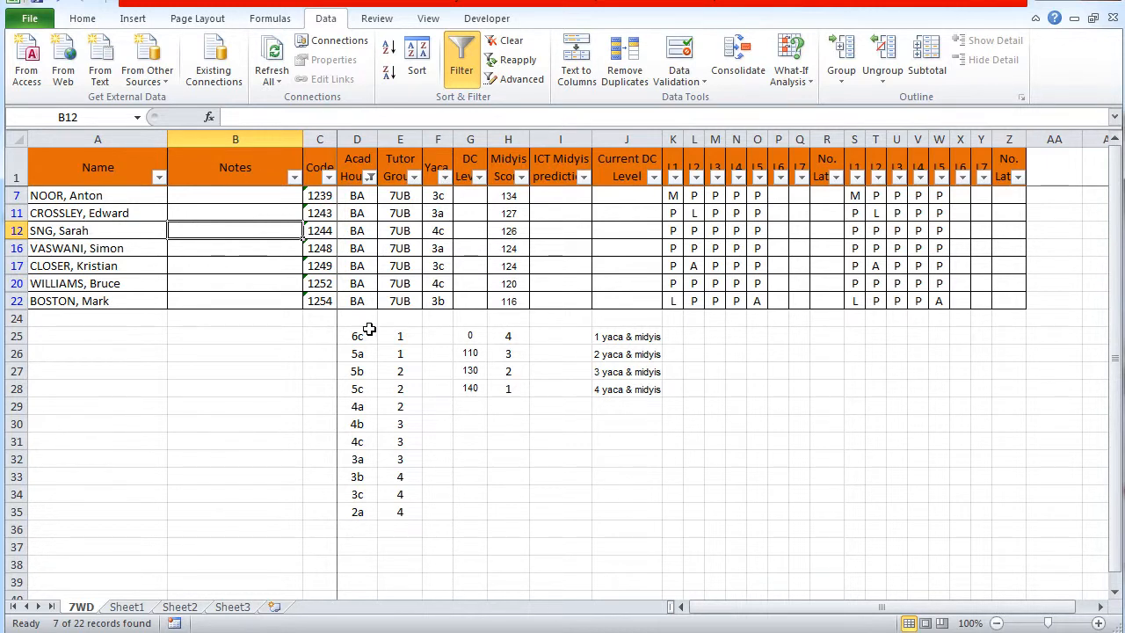
Narrow the filtered students further to those with a Yaca value of 3a
click(444, 178)
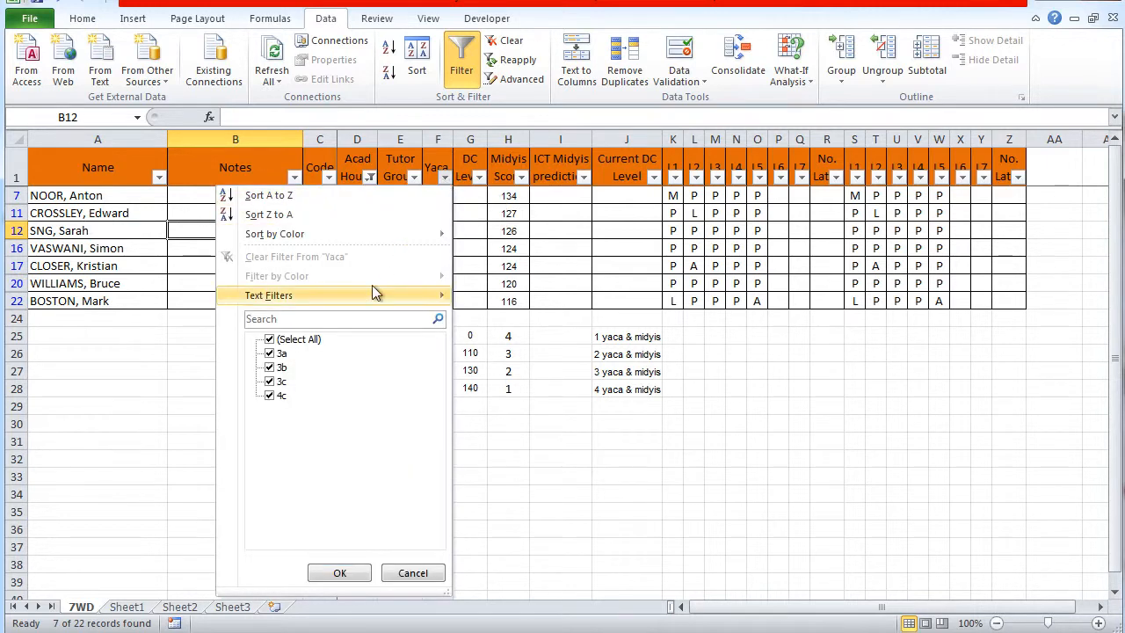
click(272, 340)
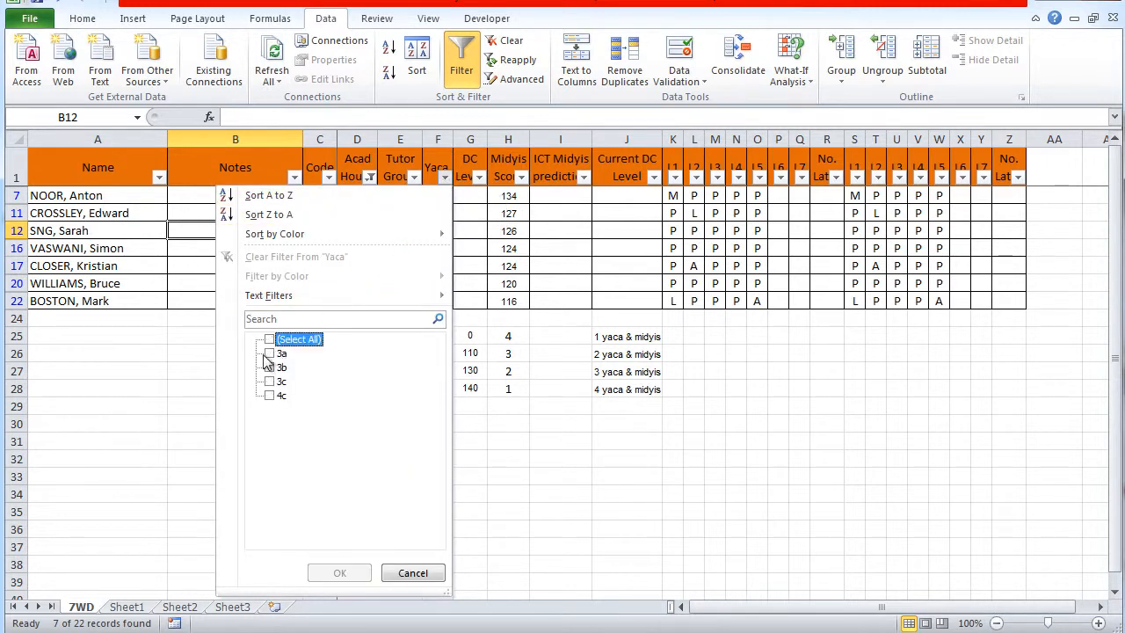
click(269, 353)
click(360, 574)
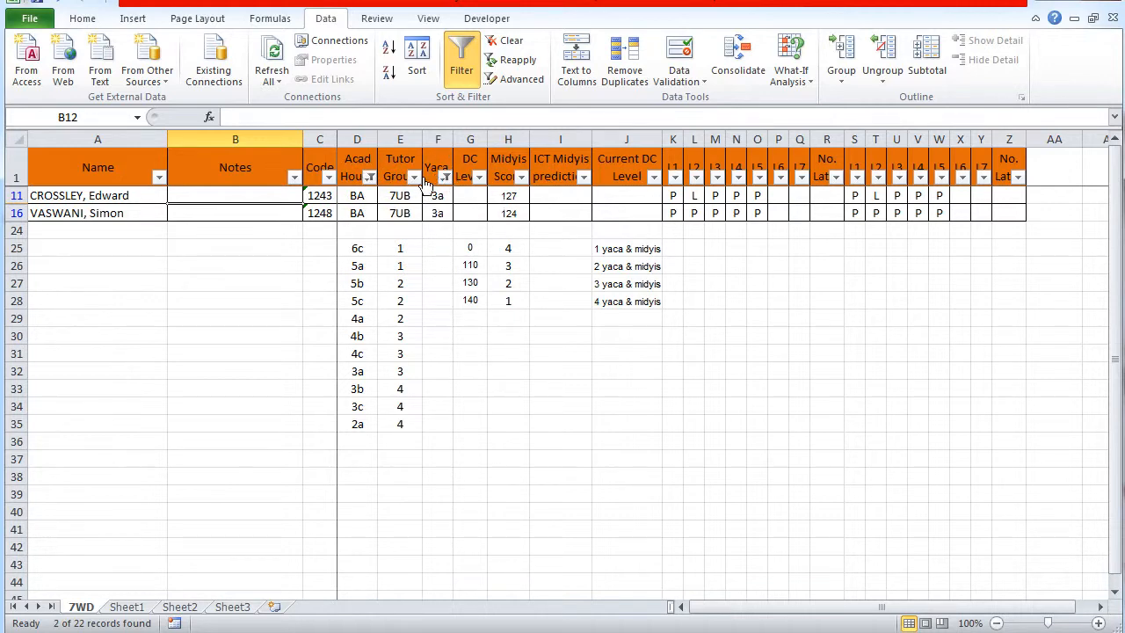
Reselect all values in the Acad House and Yaca filters to show the whole class again
click(370, 178)
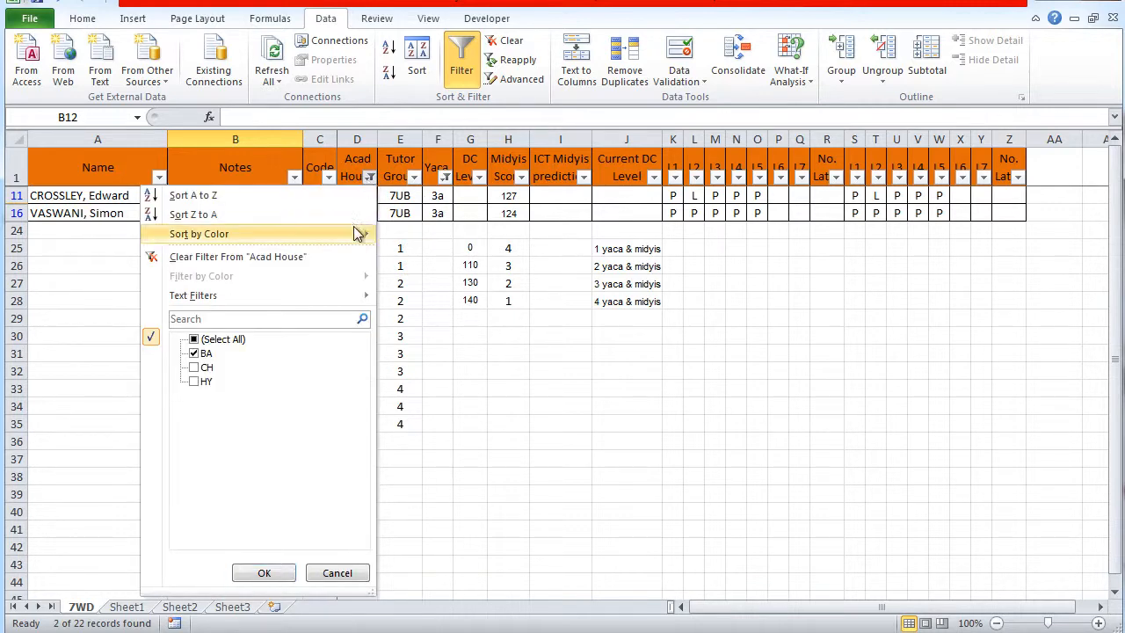
click(201, 341)
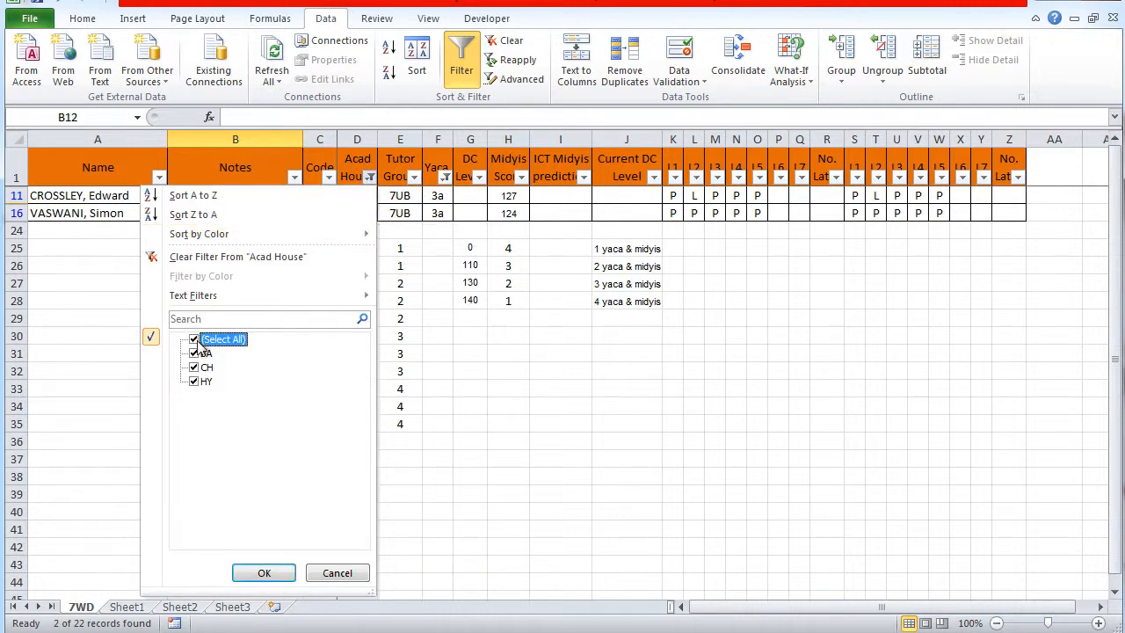
click(266, 573)
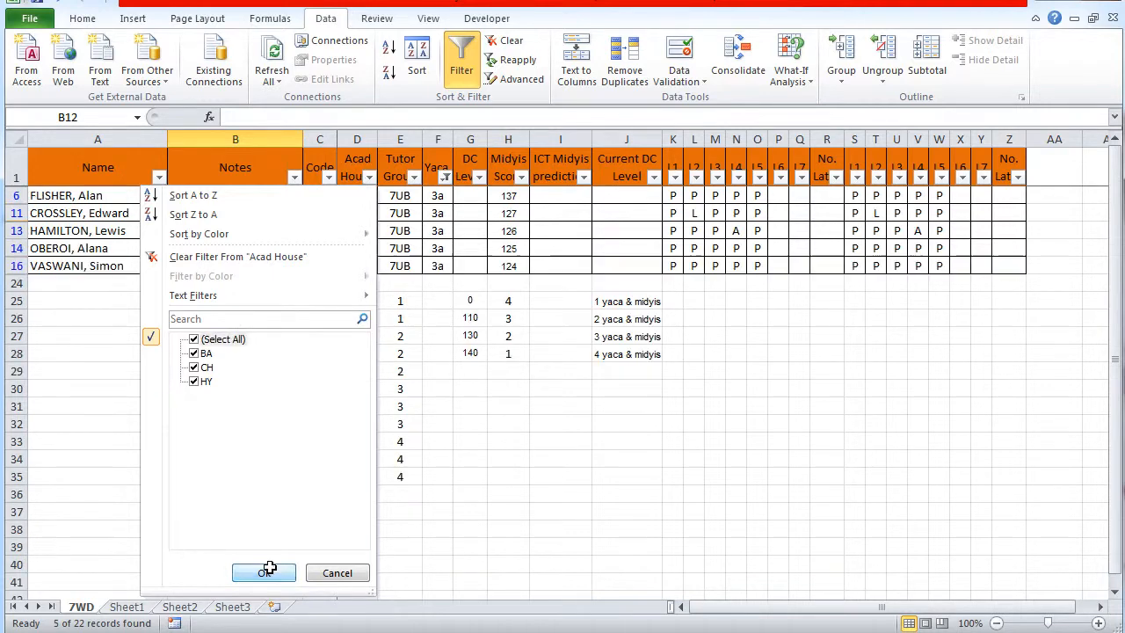
click(445, 177)
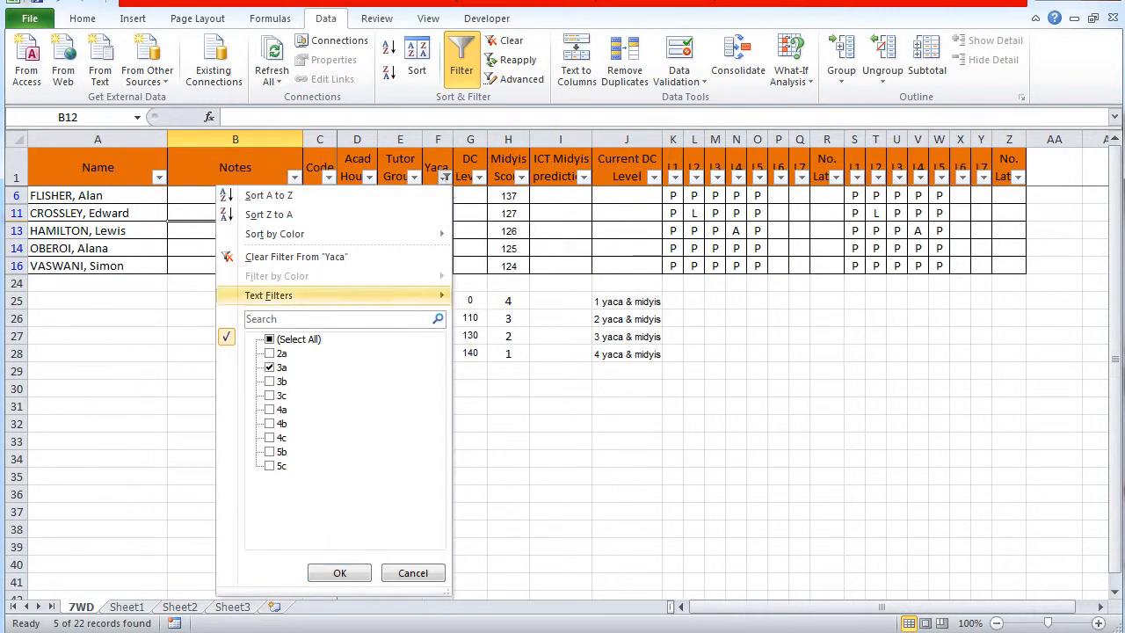
click(270, 340)
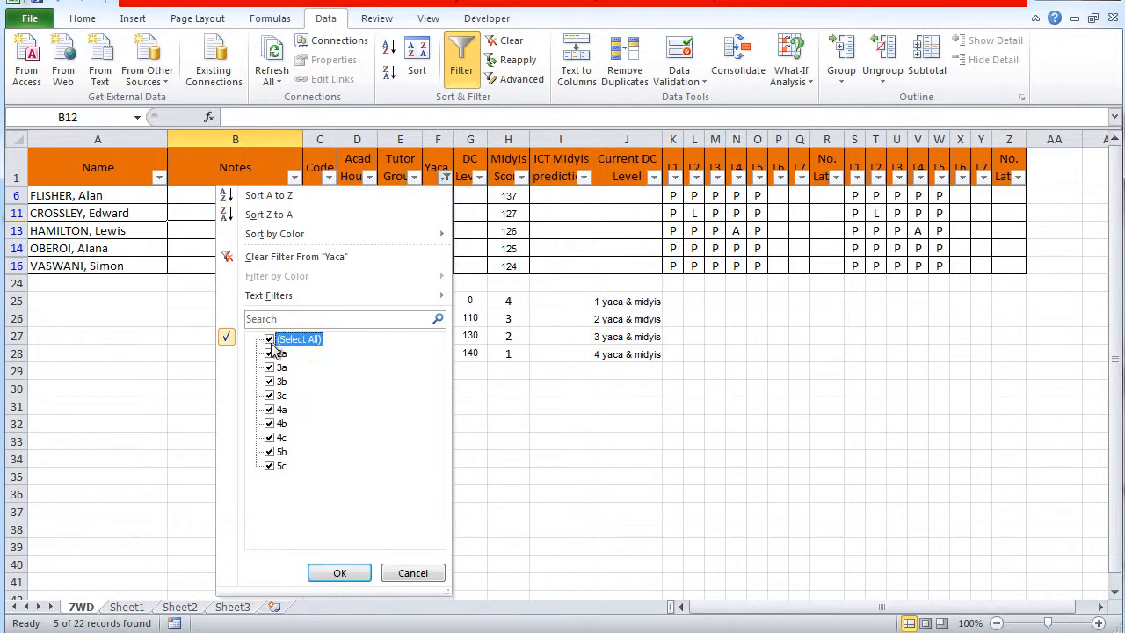
click(341, 575)
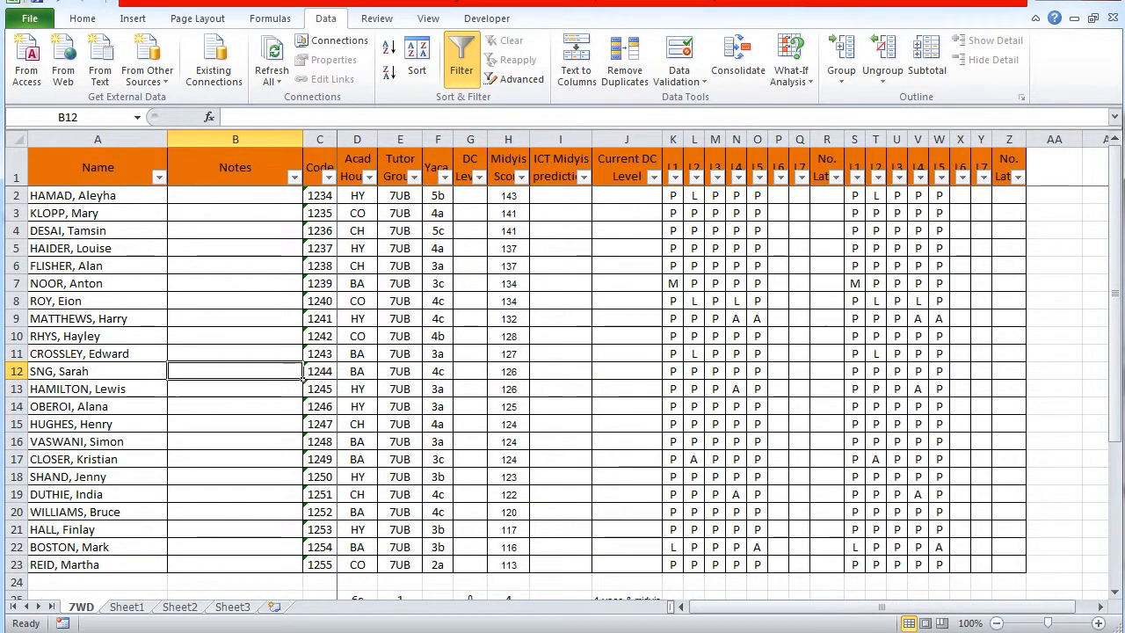